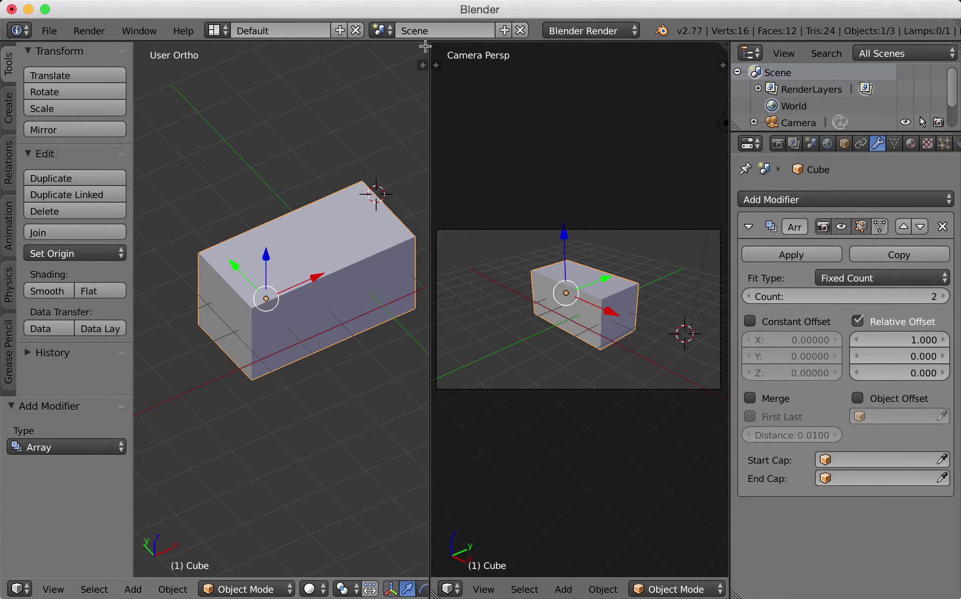
Join the camera view into the main 3D viewport and set the cube array's relative X offset to 1.5.
drag(426, 46, 498, 58)
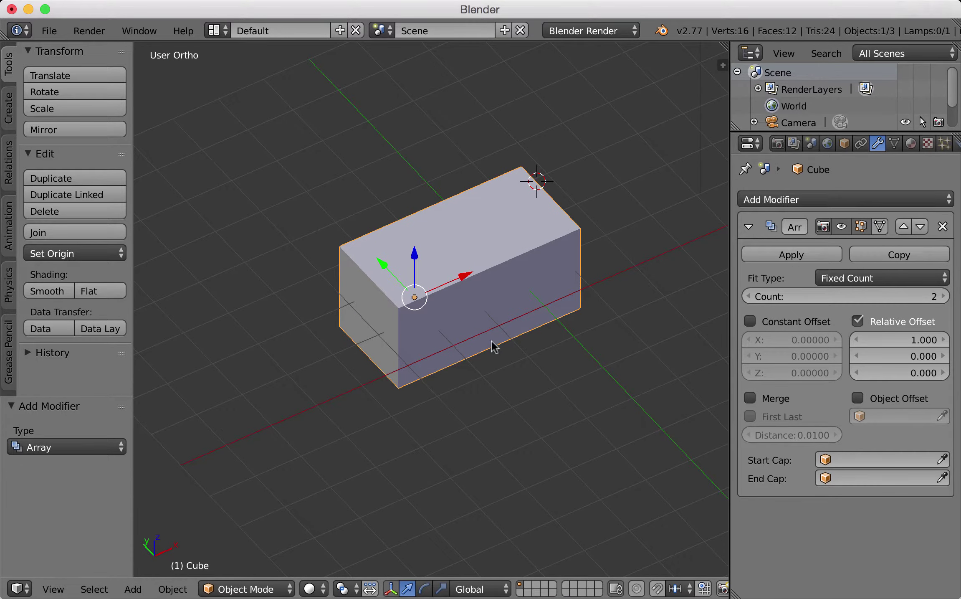
click(943, 339)
click(942, 339)
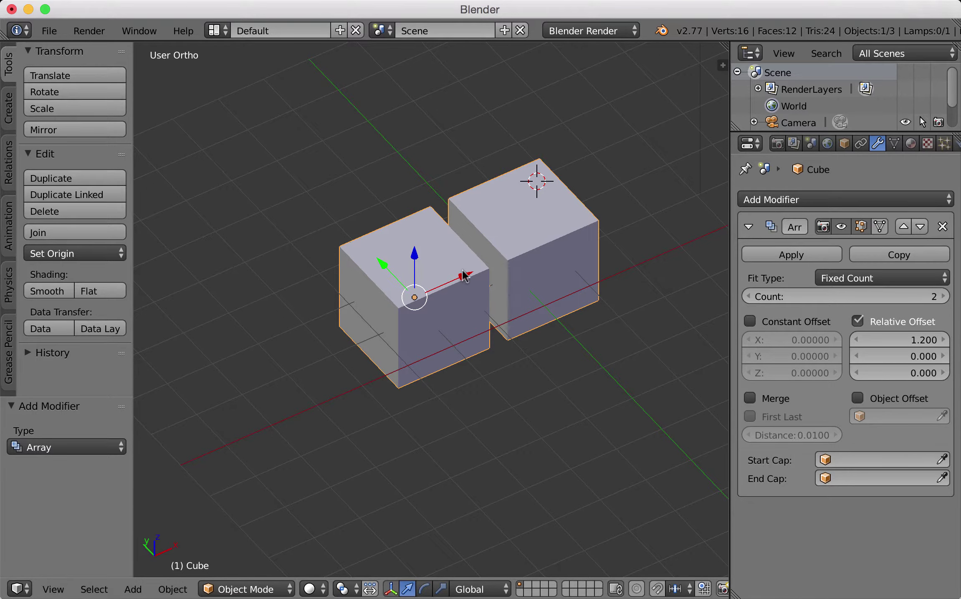
scroll(506, 314, down, 3)
scroll(414, 315, up, 4)
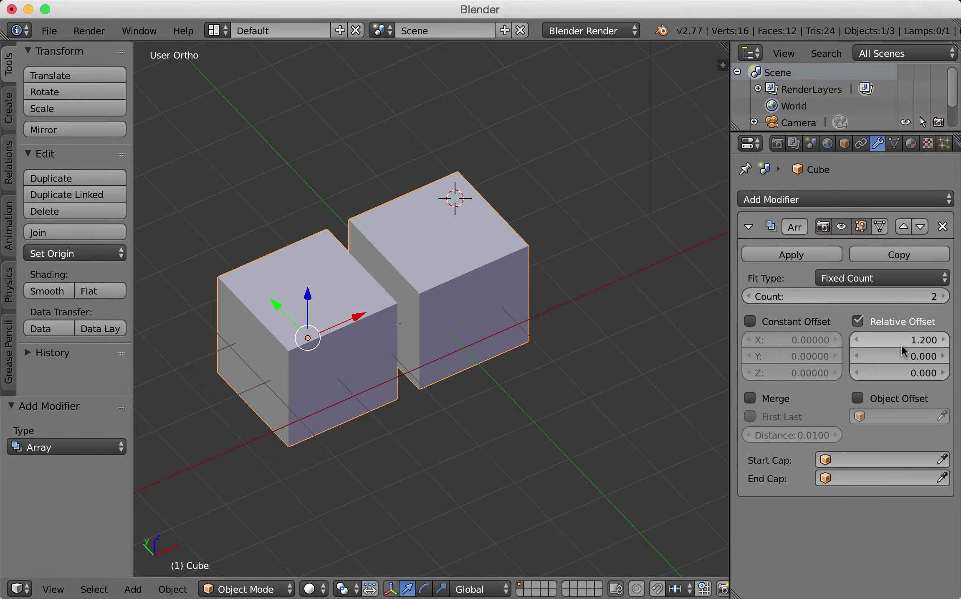
click(943, 339)
click(943, 339)
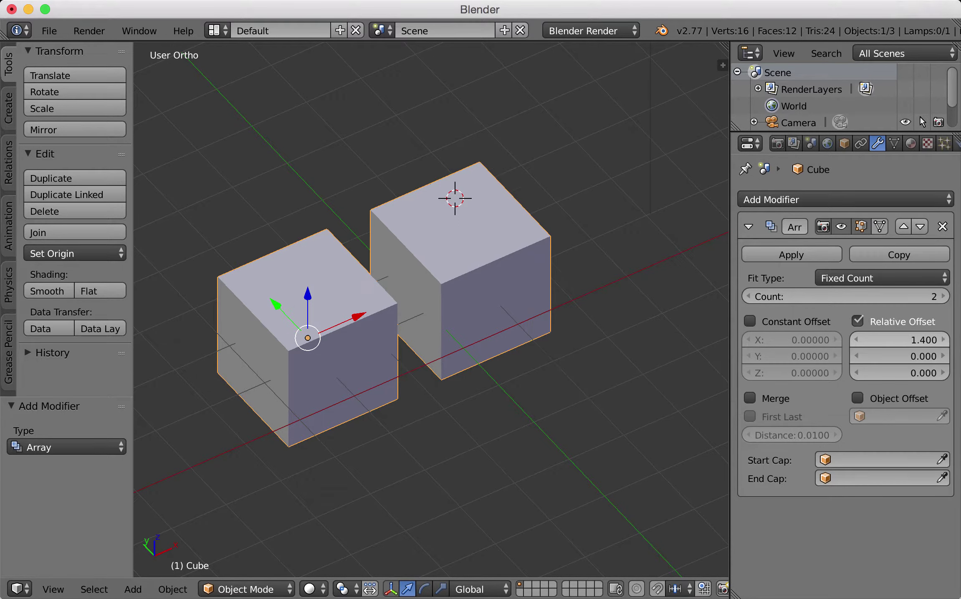
click(943, 339)
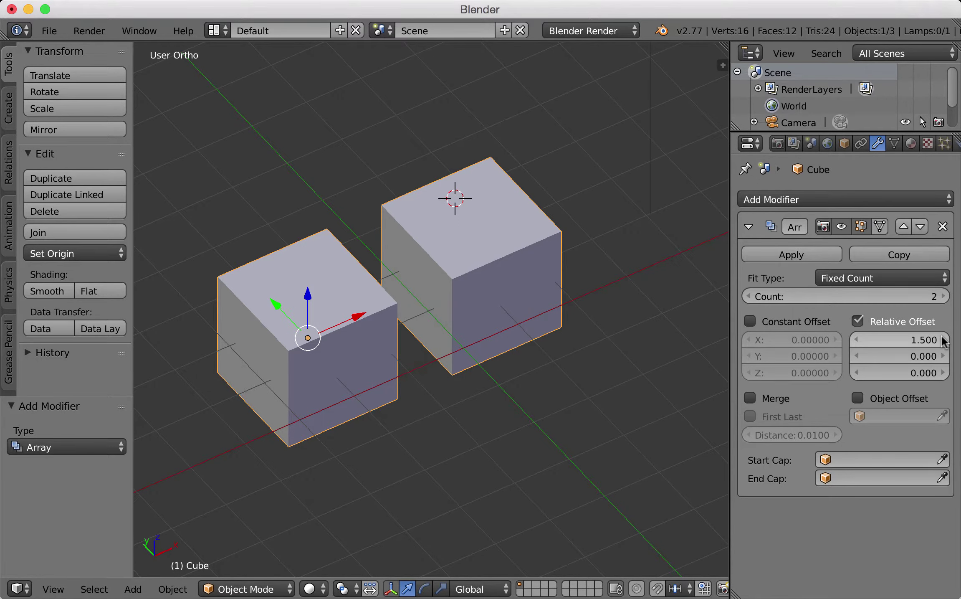
Set the cube array's relative Z offset to 0.6.
click(943, 373)
click(943, 372)
click(943, 373)
click(943, 372)
click(943, 373)
click(943, 373)
click(943, 373)
click(943, 373)
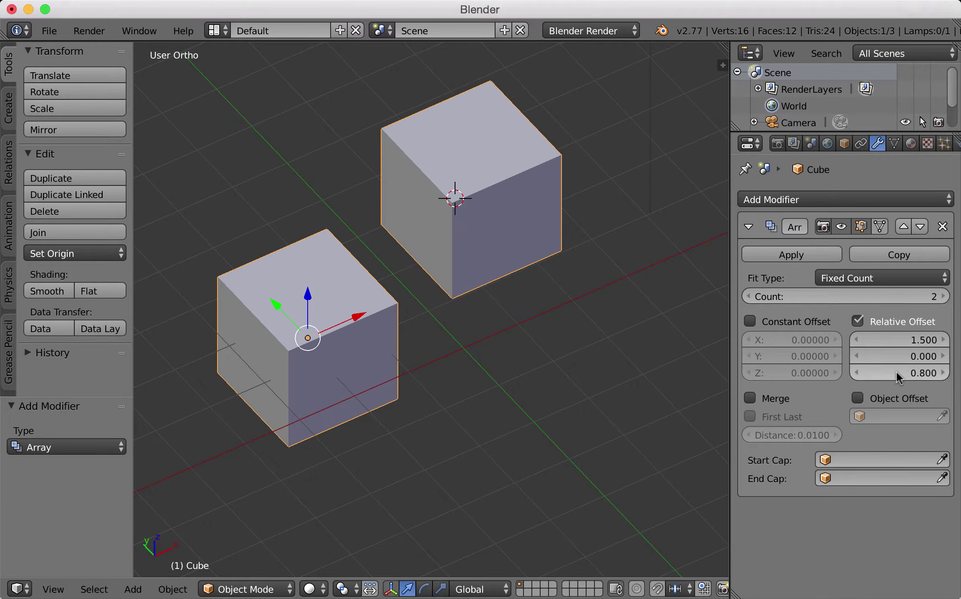
click(856, 373)
click(856, 372)
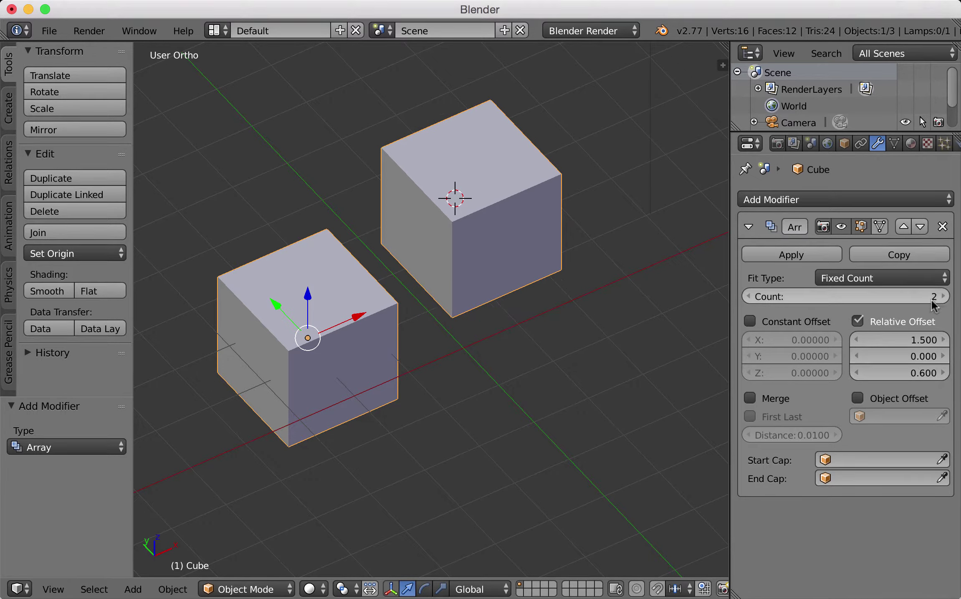
Set the Array modifier's count to 22.
click(891, 299)
text(22)
key(Return)
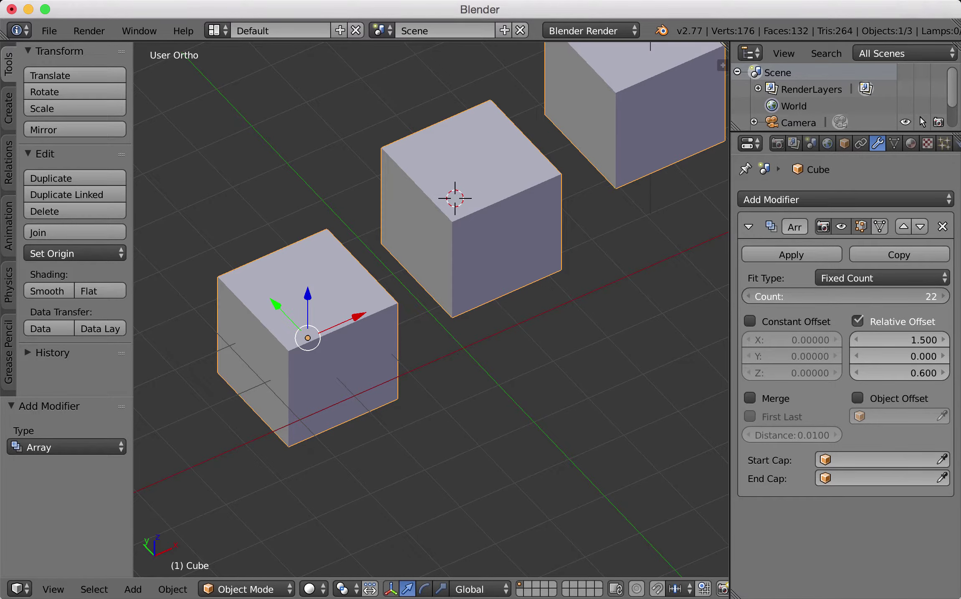
Set the array's relative offset to 1.0 on both X and Z.
mouse_move(440, 295)
middle_down()
mouse_move(462, 273)
mouse_move(452, 280)
middle_up()
shift+middle_drag(557, 278, 259, 306)
scroll(399, 323, up, 7)
scroll(399, 323, down, 10)
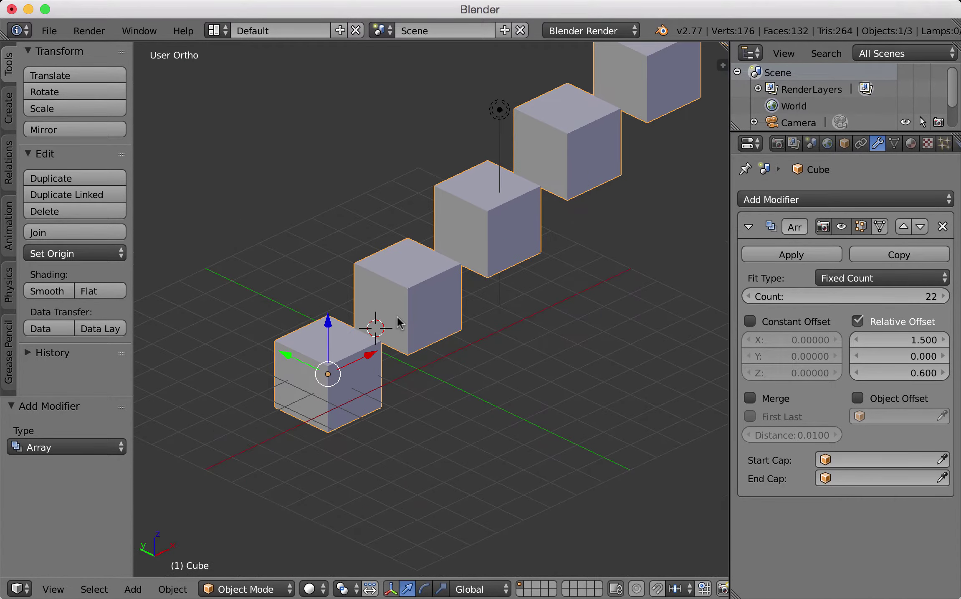
shift+middle_drag(522, 282, 418, 459)
scroll(419, 459, down, 1)
scroll(420, 457, down, 2)
middle_drag(677, 425, 625, 399)
click(907, 337)
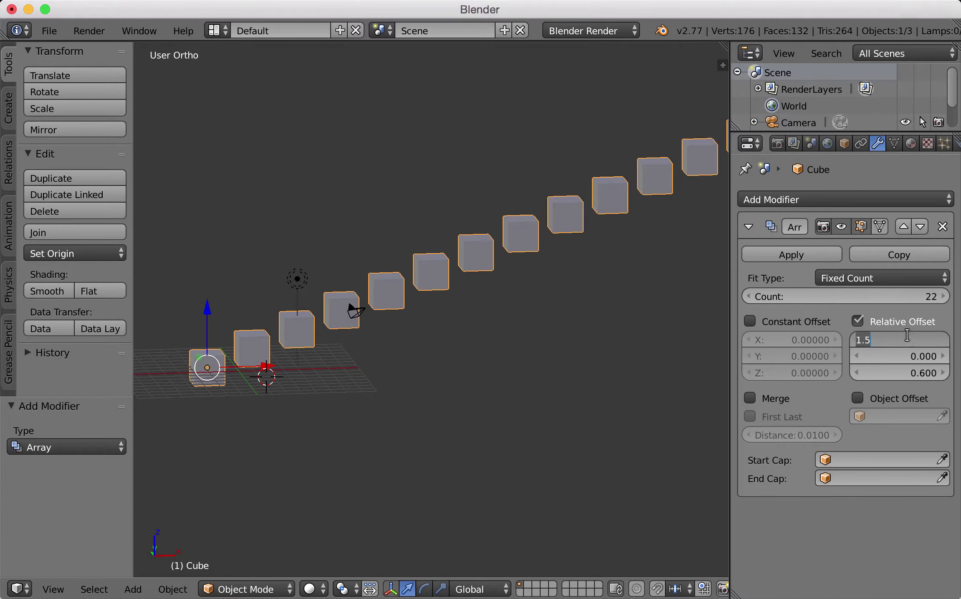
text(1)
key(Return)
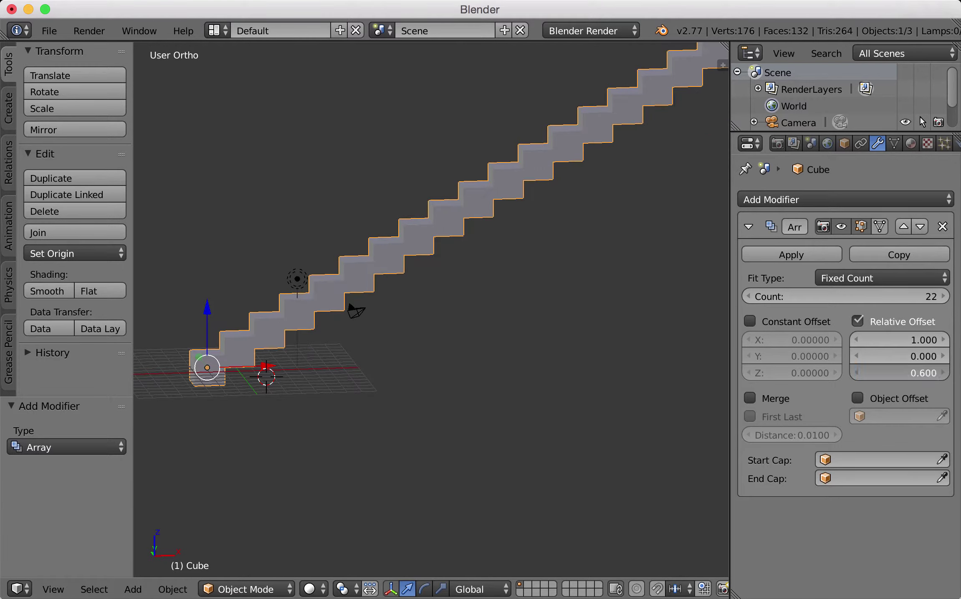
click(902, 416)
click(394, 271)
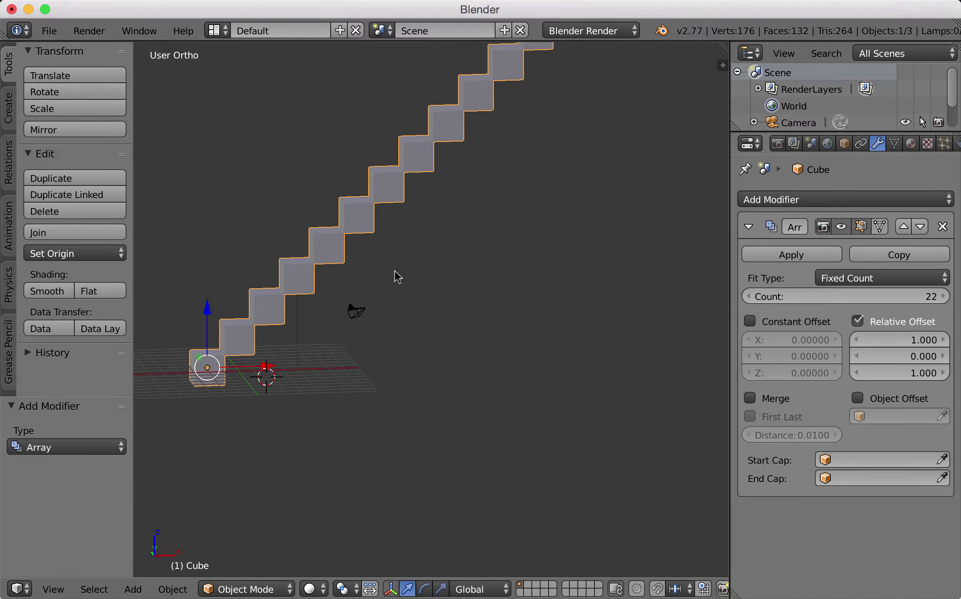
Switch the arrayed cube to Edit Mode.
middle_drag(391, 247, 430, 415)
scroll(403, 265, up, 1)
scroll(426, 375, down, 5)
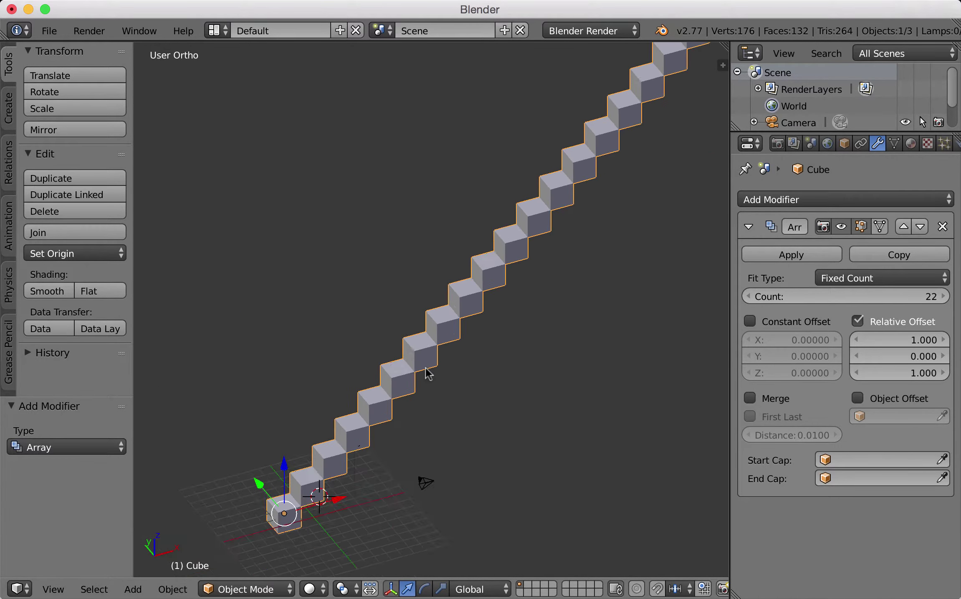
middle_drag(423, 367, 352, 423)
scroll(417, 345, up, 4)
scroll(352, 423, up, 4)
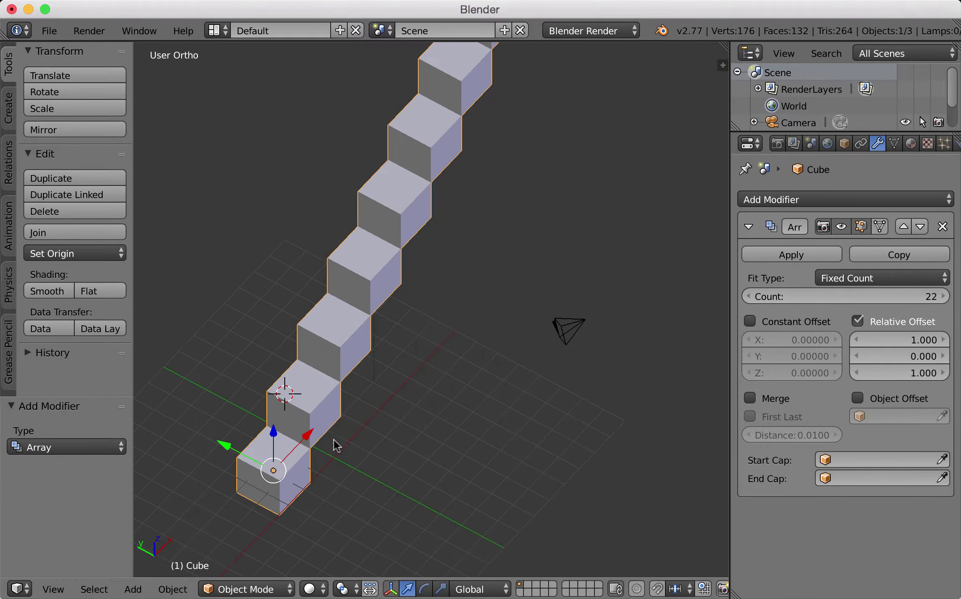
key(Tab)
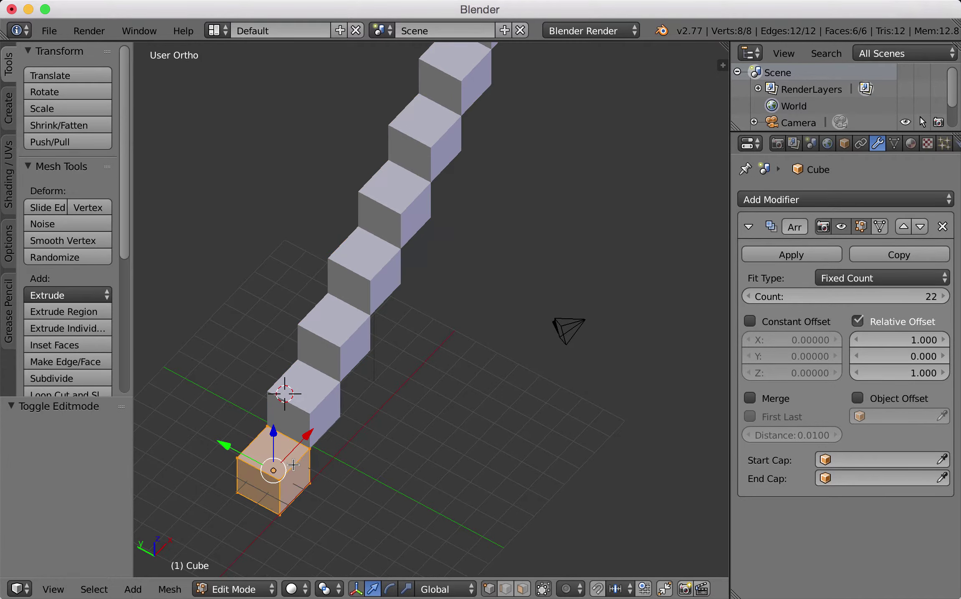
mouse_move(295, 466)
middle_down()
mouse_move(319, 430)
mouse_move(301, 448)
middle_up()
right_click(308, 485)
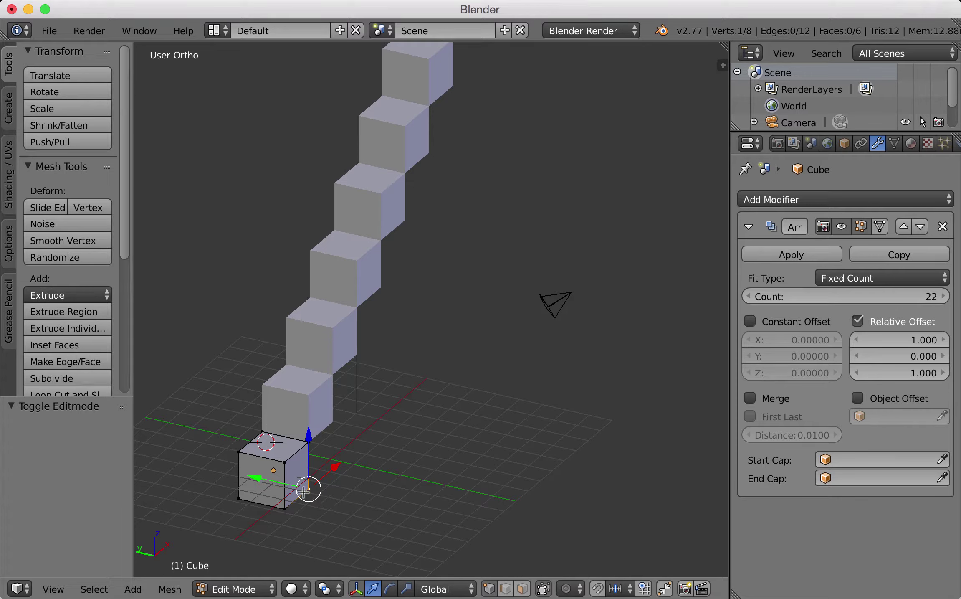
key(g)
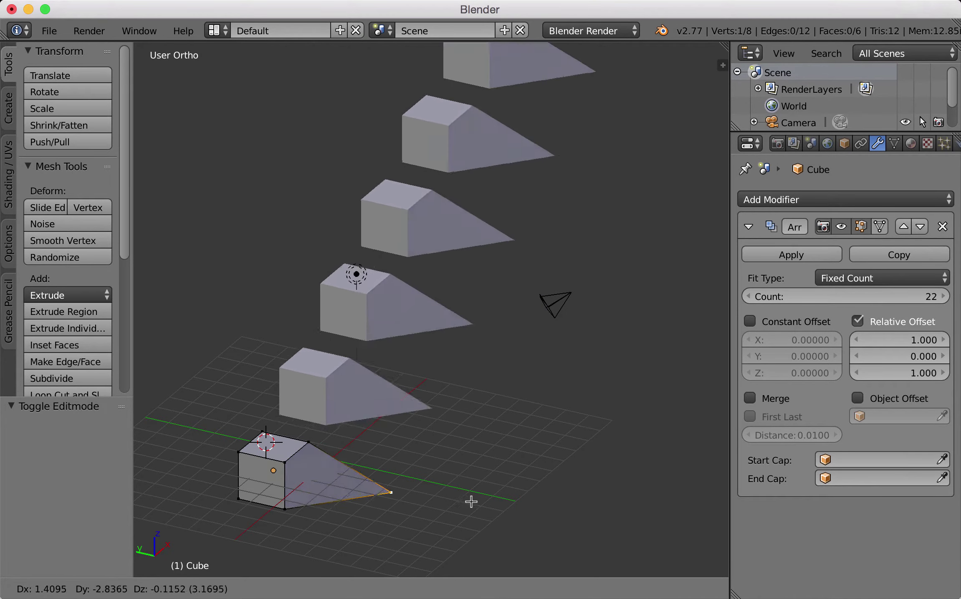
key(Escape)
In face select mode, move the base cube's side face about -7.527 along Y to widen the steps, and return to Object Mode.
key(ctrl+Tab)
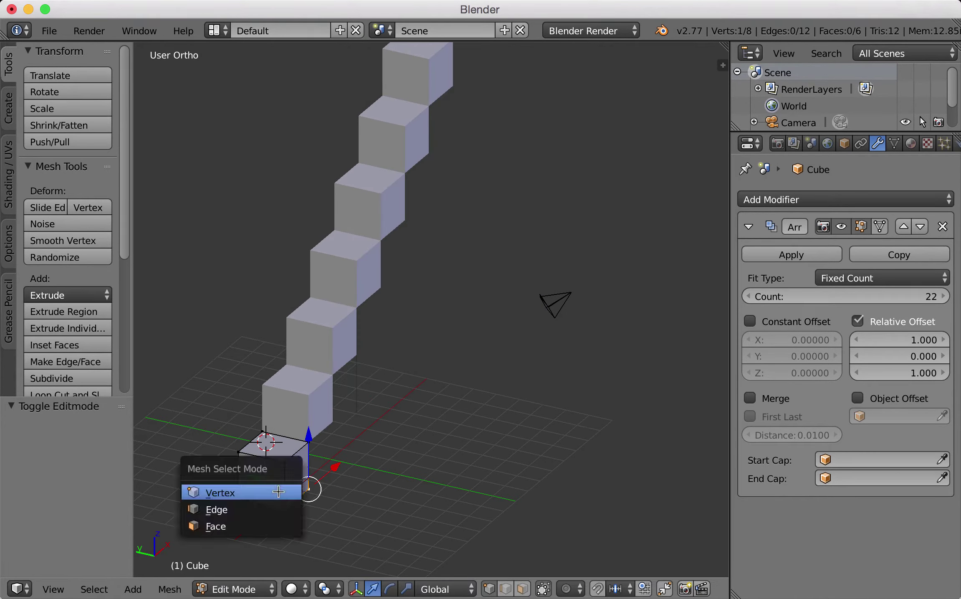
click(264, 526)
right_click(295, 472)
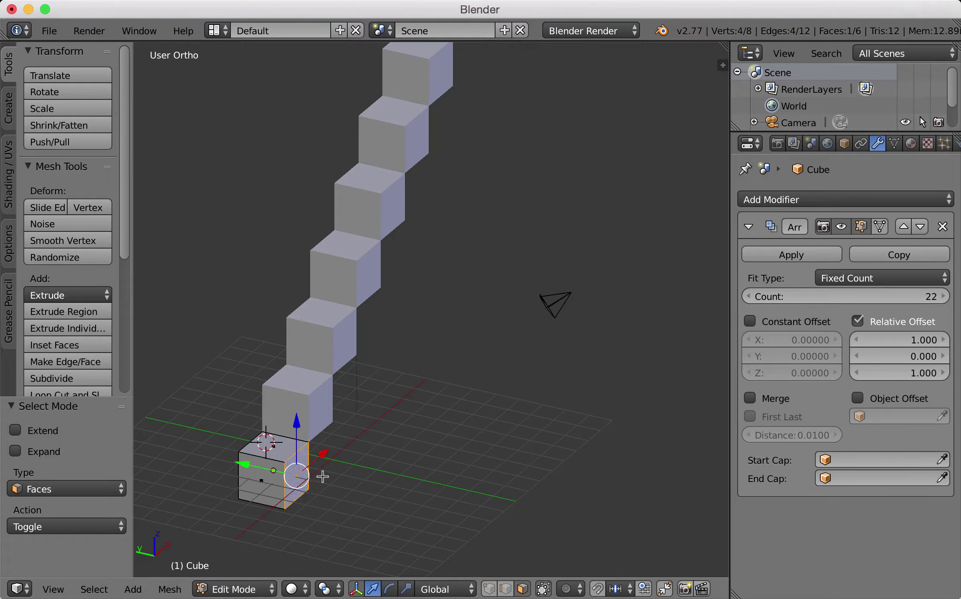
drag(250, 467, 423, 513)
middle_drag(423, 512, 379, 356)
scroll(311, 405, down, 6)
scroll(327, 425, up, 2)
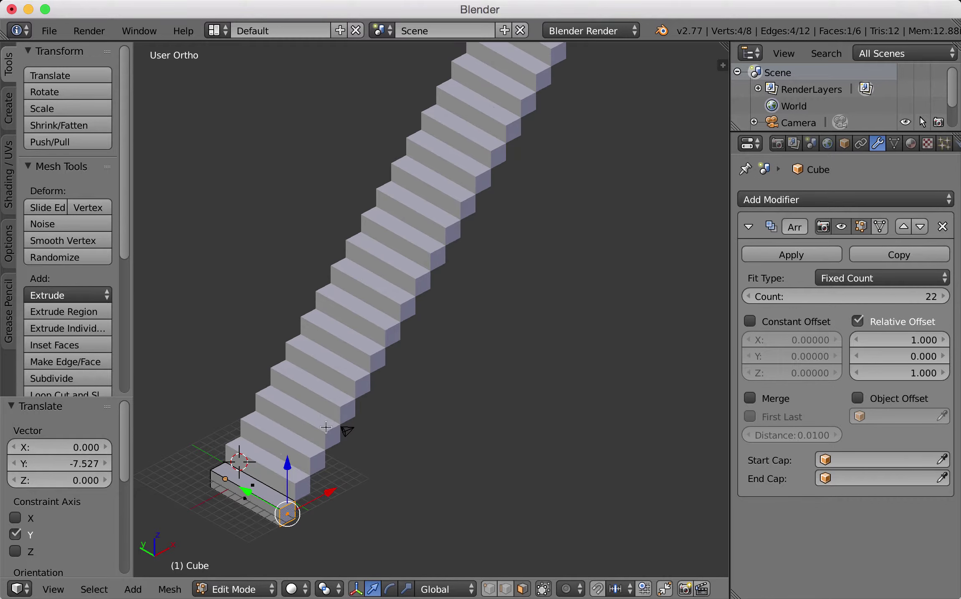
key(Tab)
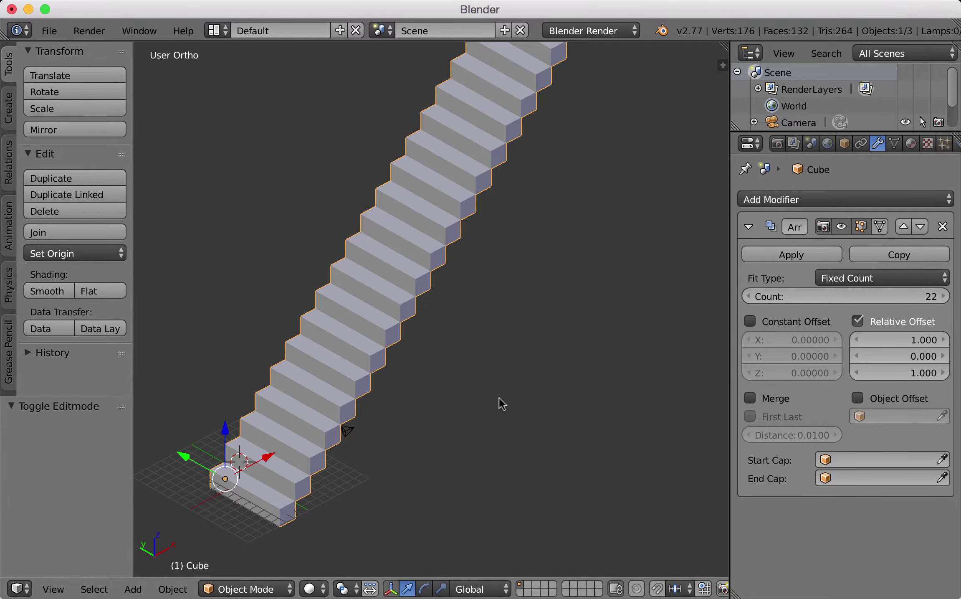
In front view, place the 3D cursor above and to the left of the base step, and disable the array's Relative Offset.
key(KP_1)
scroll(347, 401, down, 4)
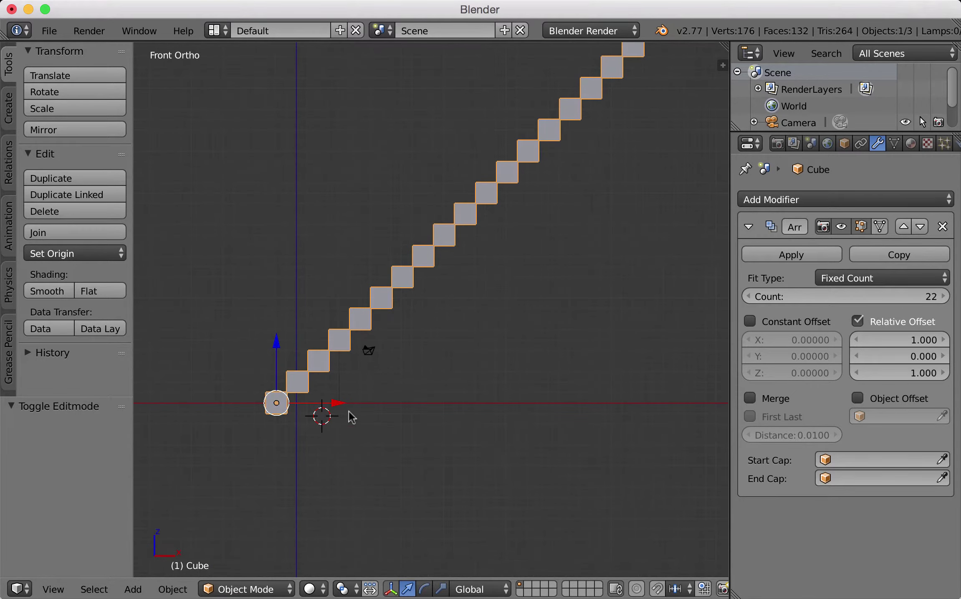
scroll(292, 422, up, 6)
shift+middle_drag(291, 421, 410, 411)
scroll(334, 413, up, 3)
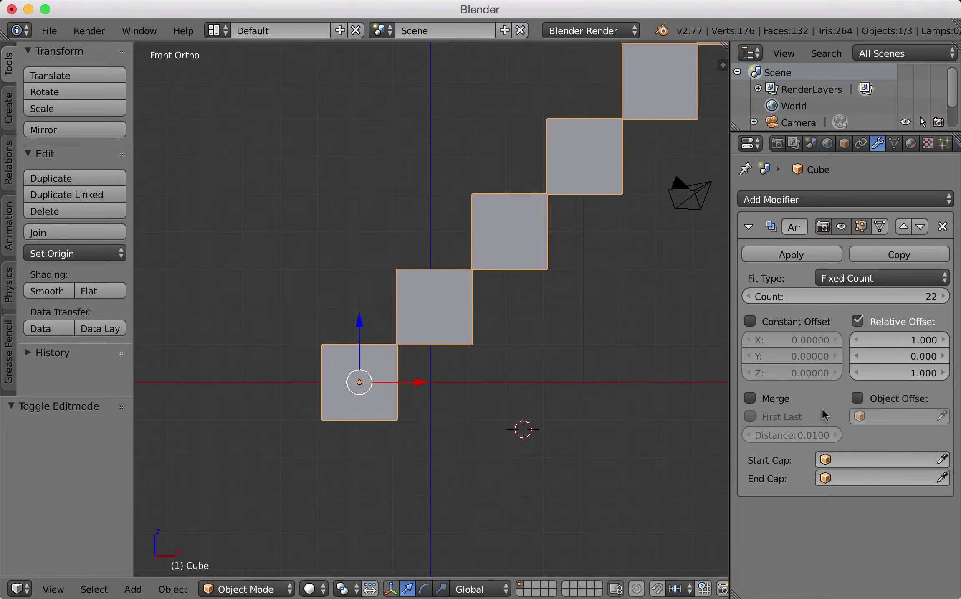
click(313, 304)
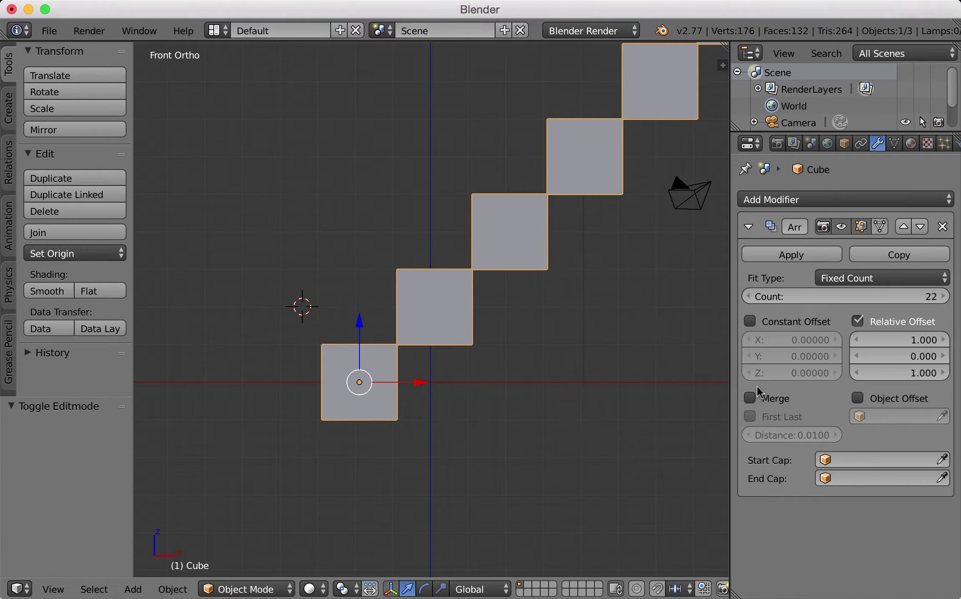
click(858, 321)
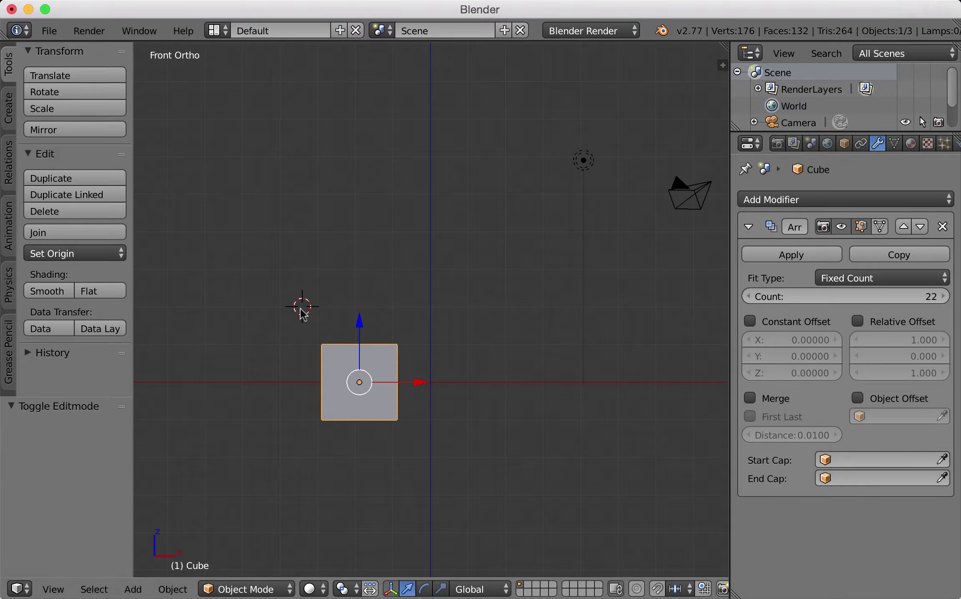
Add a Plain Axes empty at the 3D cursor.
key(shift+a)
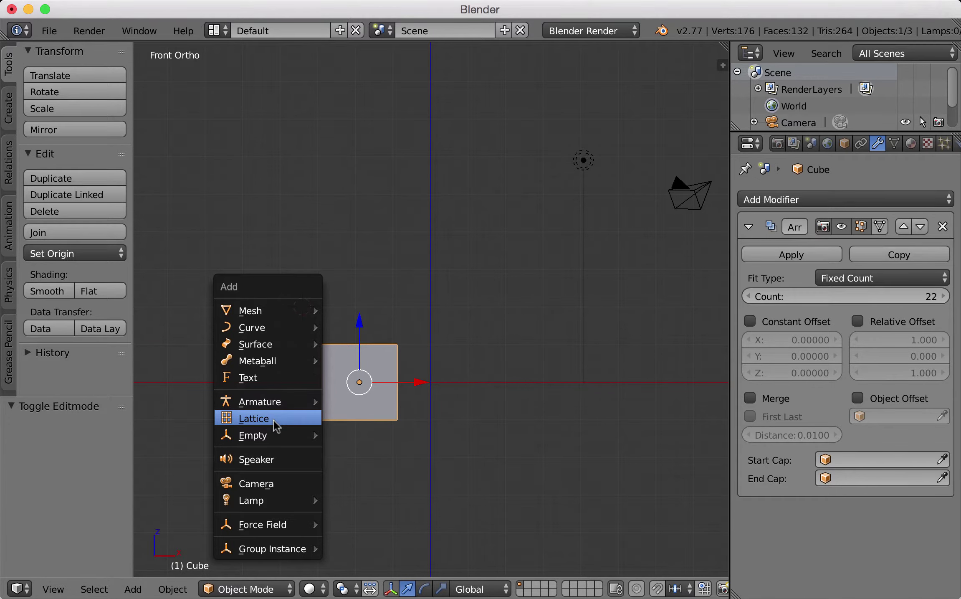
mouse_move(302, 434)
click(354, 427)
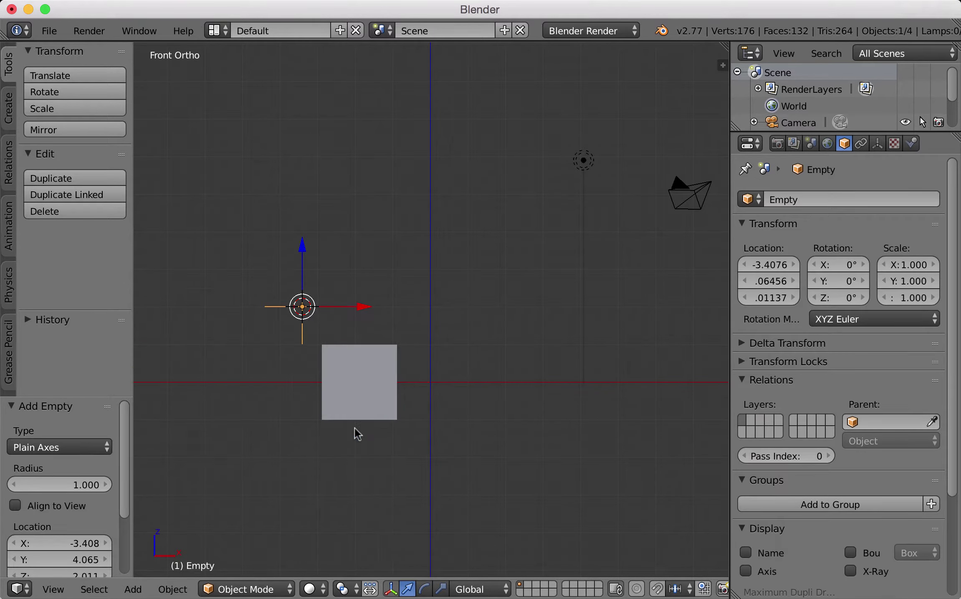
Enable Object Offset on the cube's Array modifier and choose Empty as the offset object.
middle_drag(326, 333, 432, 370)
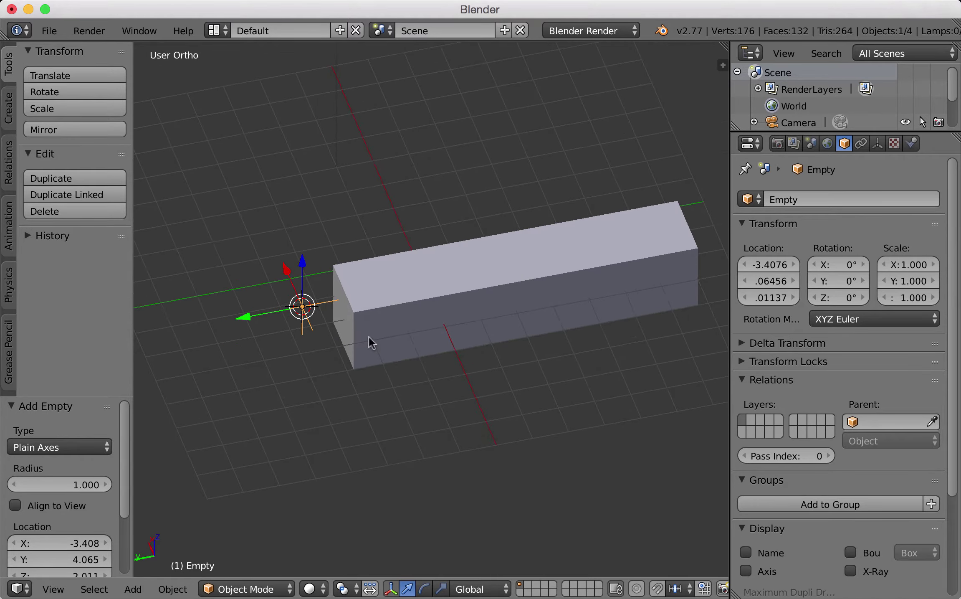
middle_drag(369, 339, 315, 328)
scroll(314, 334, up, 2)
scroll(314, 334, down, 1)
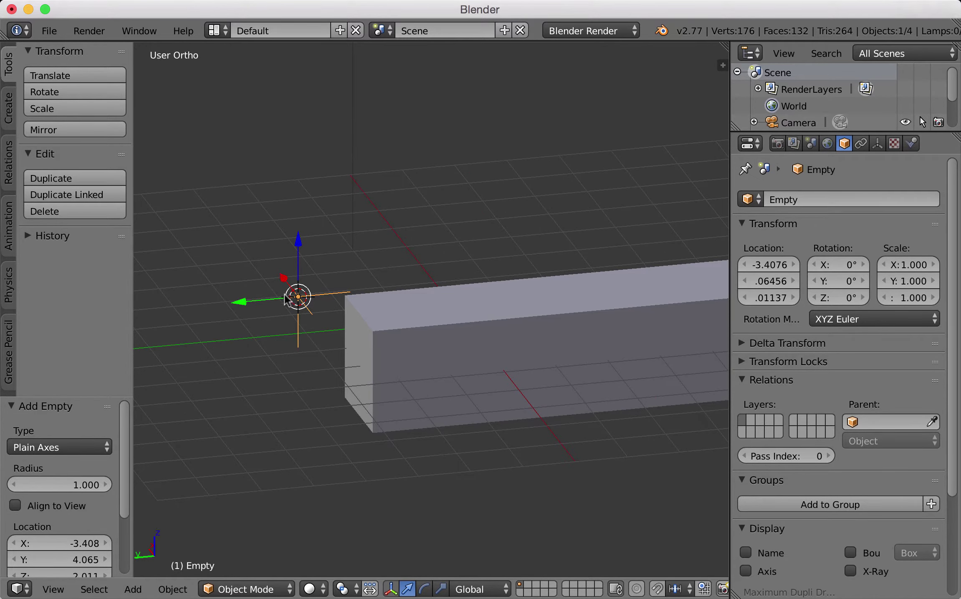
mouse_move(285, 299)
middle_down()
mouse_move(303, 299)
mouse_move(315, 313)
mouse_move(293, 308)
middle_up()
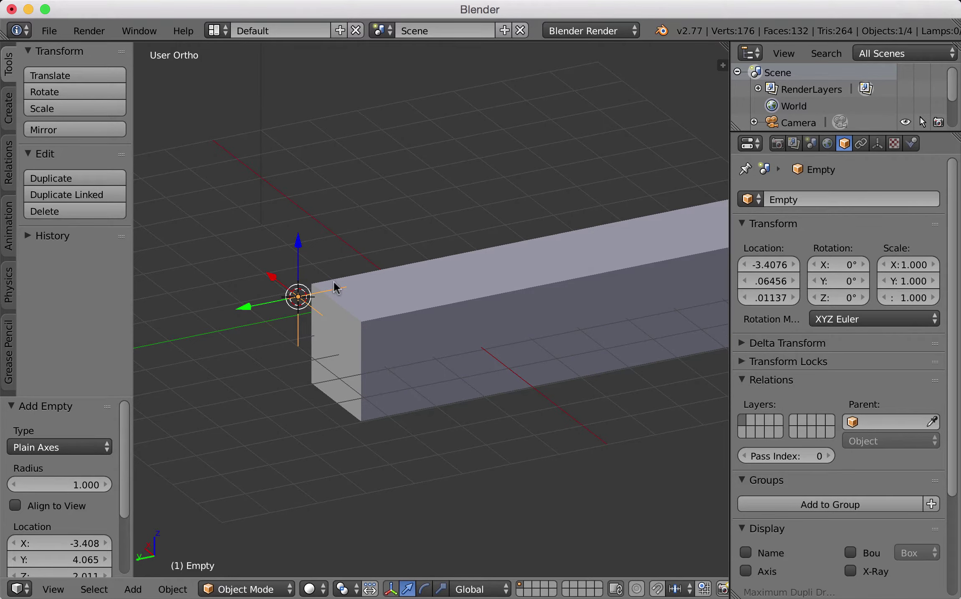
middle_drag(392, 350, 378, 344)
right_click(396, 340)
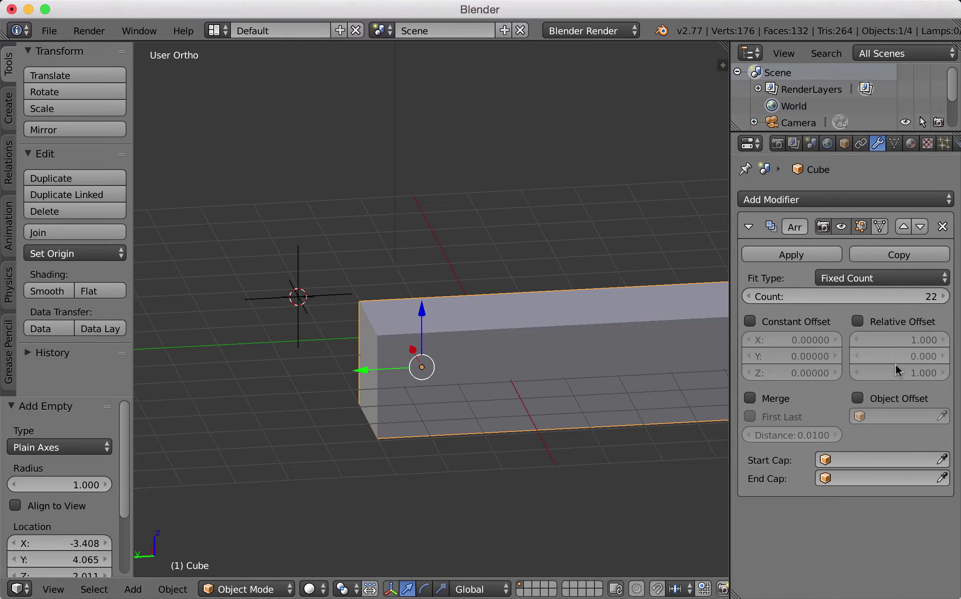
click(858, 398)
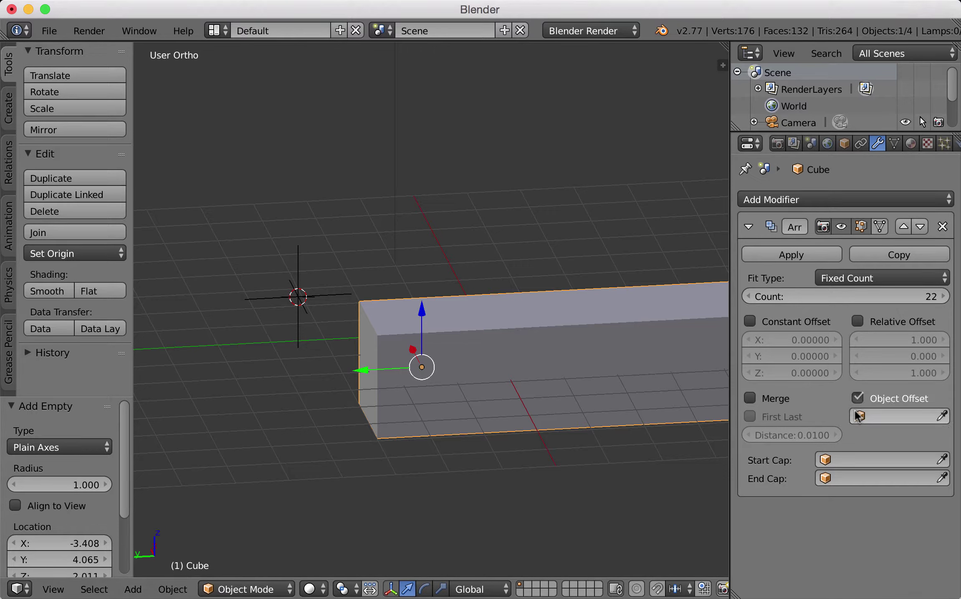
click(856, 416)
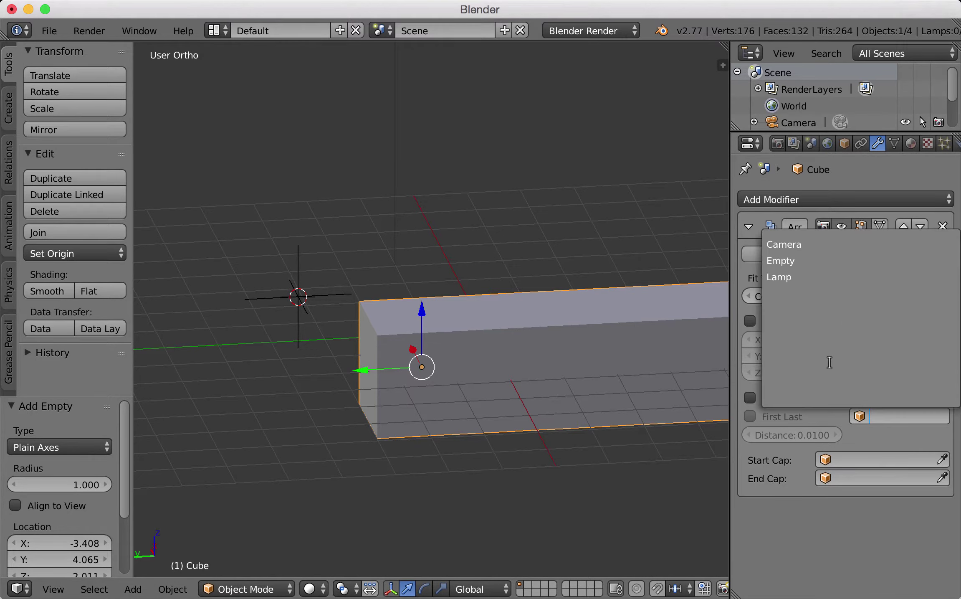
click(786, 261)
scroll(539, 352, down, 4)
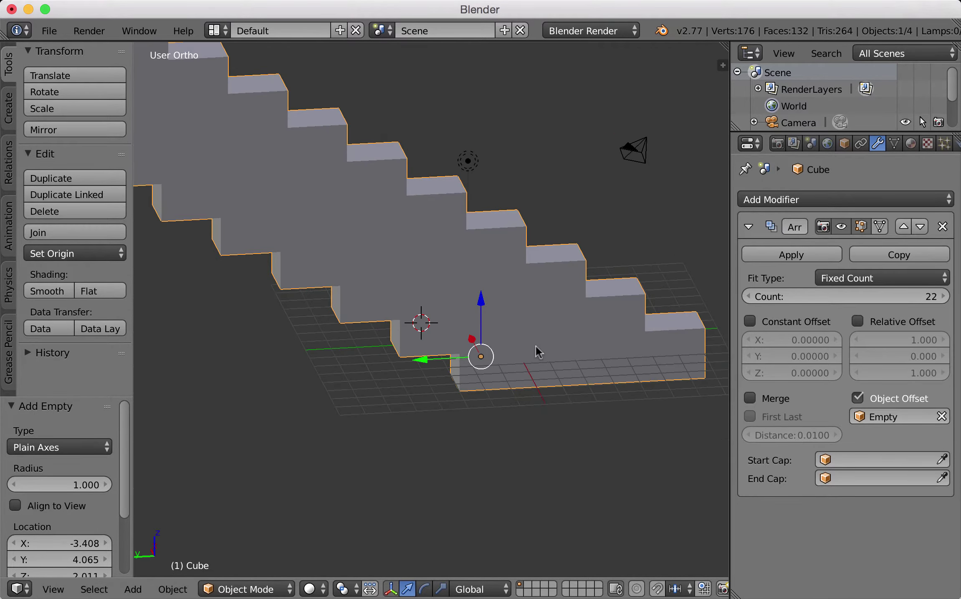
scroll(442, 333, down, 2)
mouse_move(442, 333)
middle_down()
mouse_move(571, 333)
mouse_move(534, 378)
mouse_move(504, 369)
mouse_move(530, 380)
mouse_move(538, 363)
mouse_move(535, 450)
middle_up()
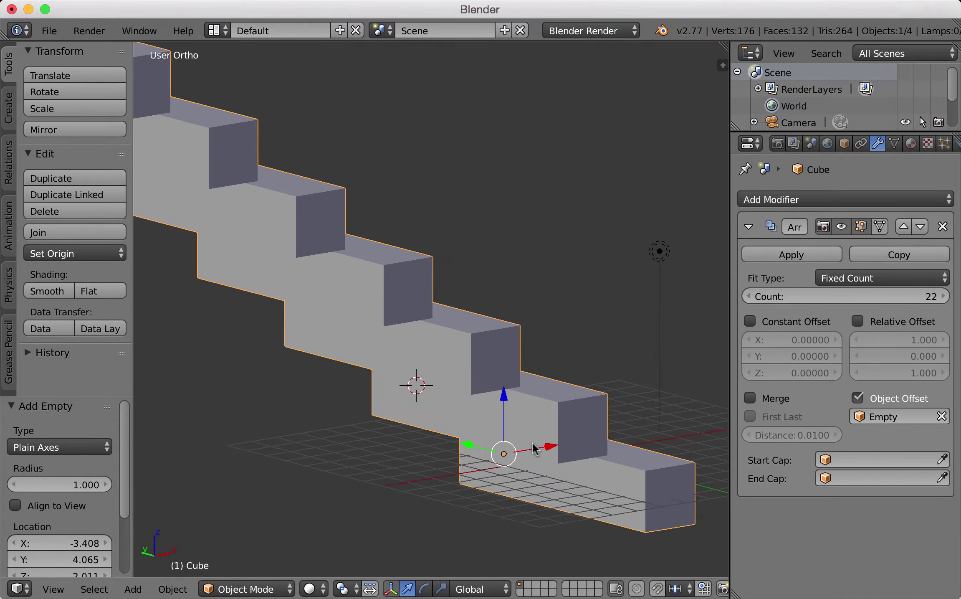
Select the empty that drives the array offset and rotate it freely by about 14.77° in an angled view.
key(z)
right_click(424, 393)
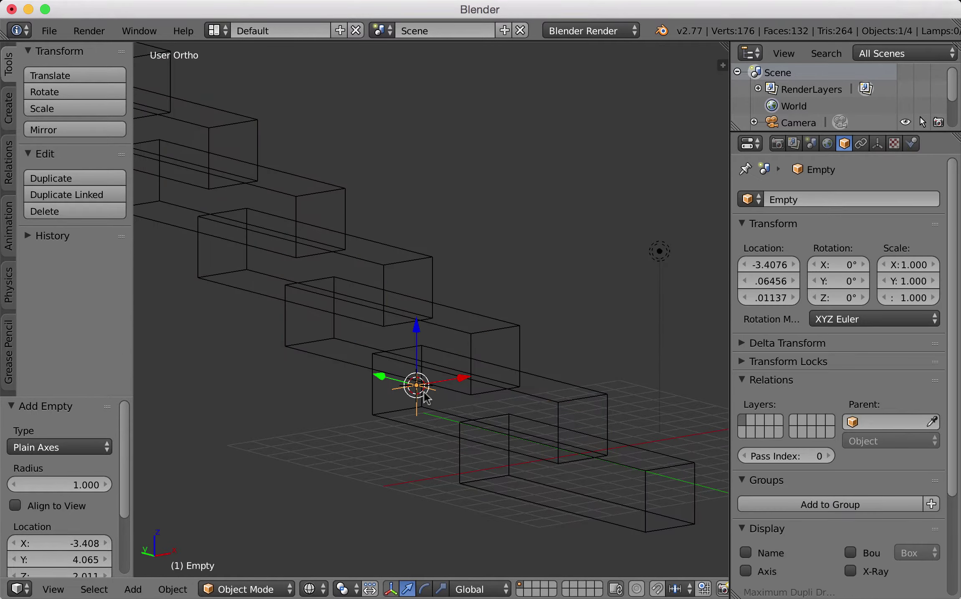
key(z)
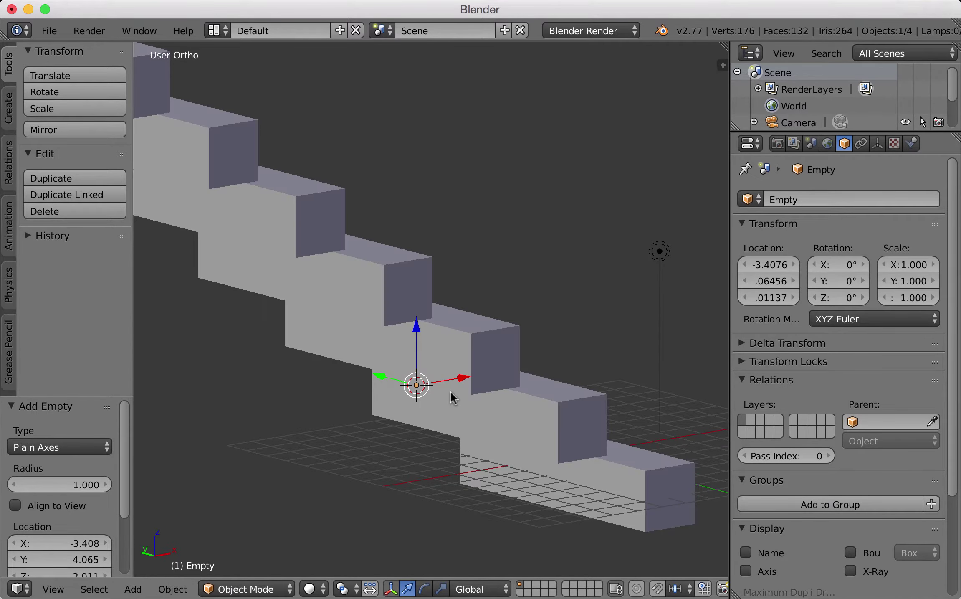
middle_drag(566, 426, 499, 407)
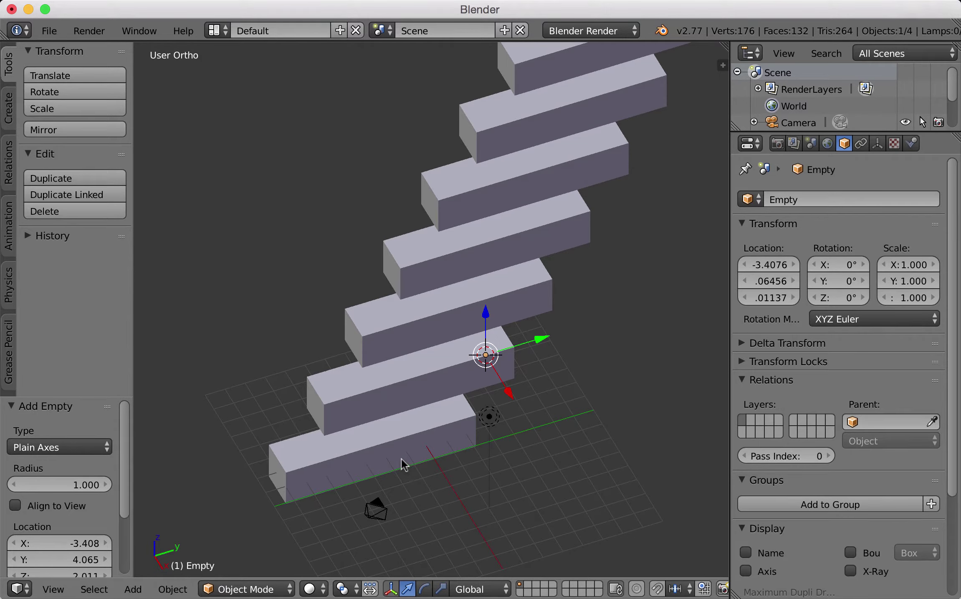
middle_drag(401, 464, 407, 436)
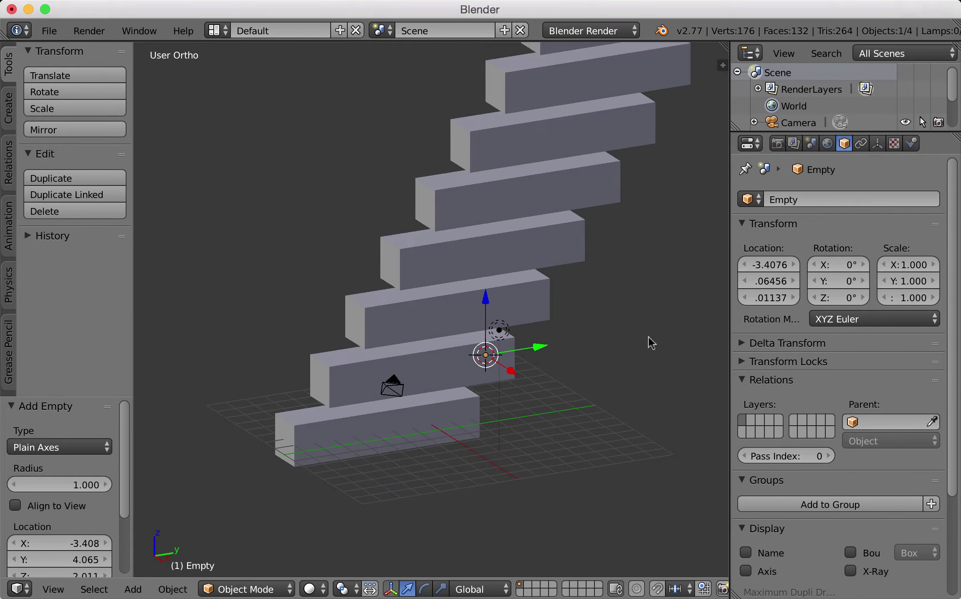
key(r)
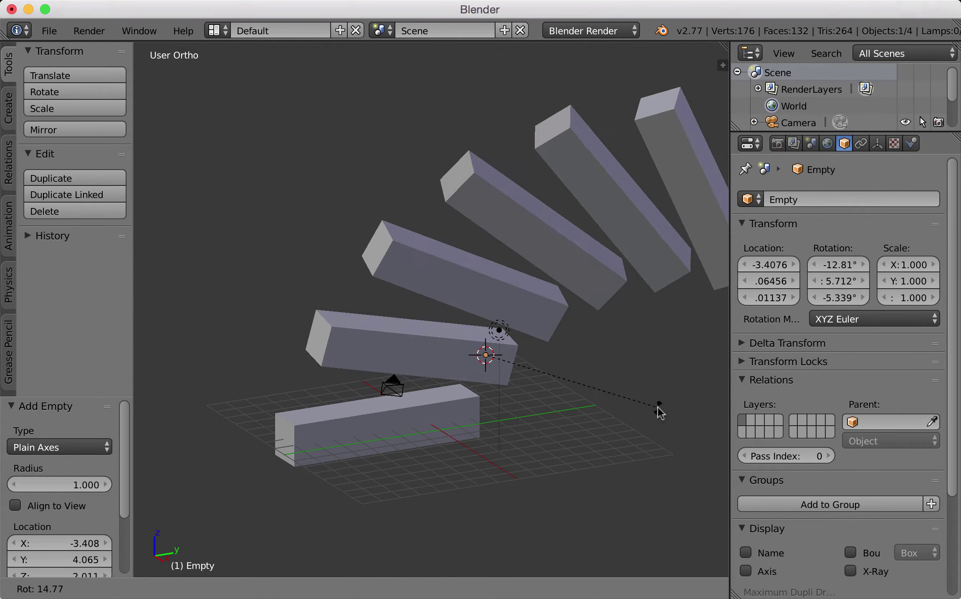
click(658, 409)
Scale the empty uniformly down to about 0.953 so each successive step shrinks.
middle_drag(603, 415, 515, 433)
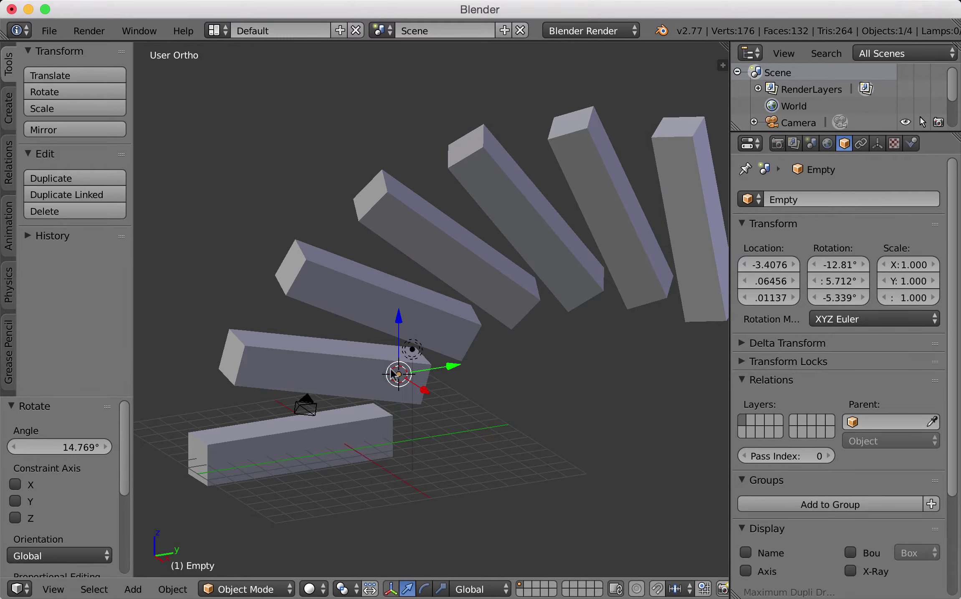
middle_drag(459, 317, 455, 373)
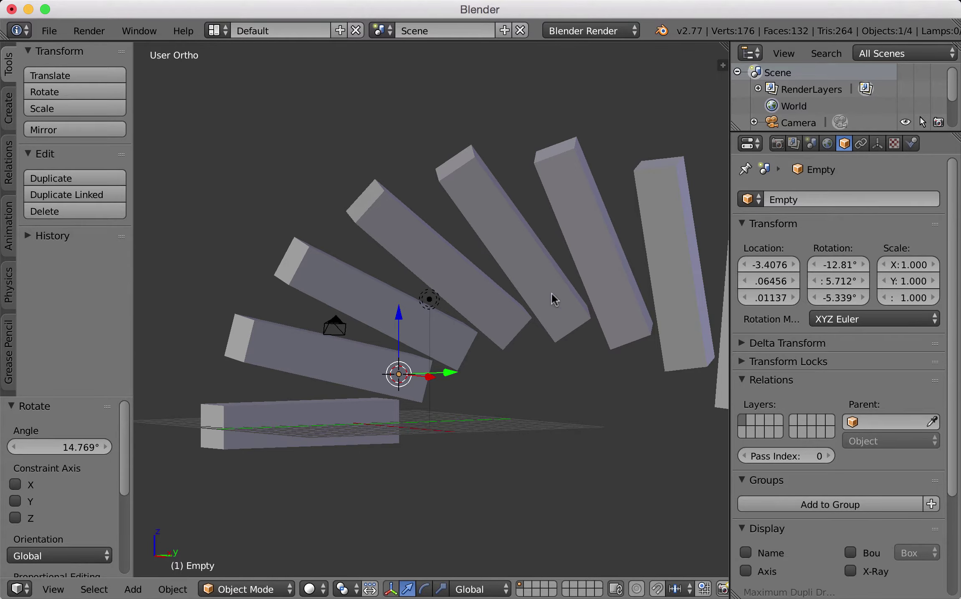
scroll(555, 300, down, 5)
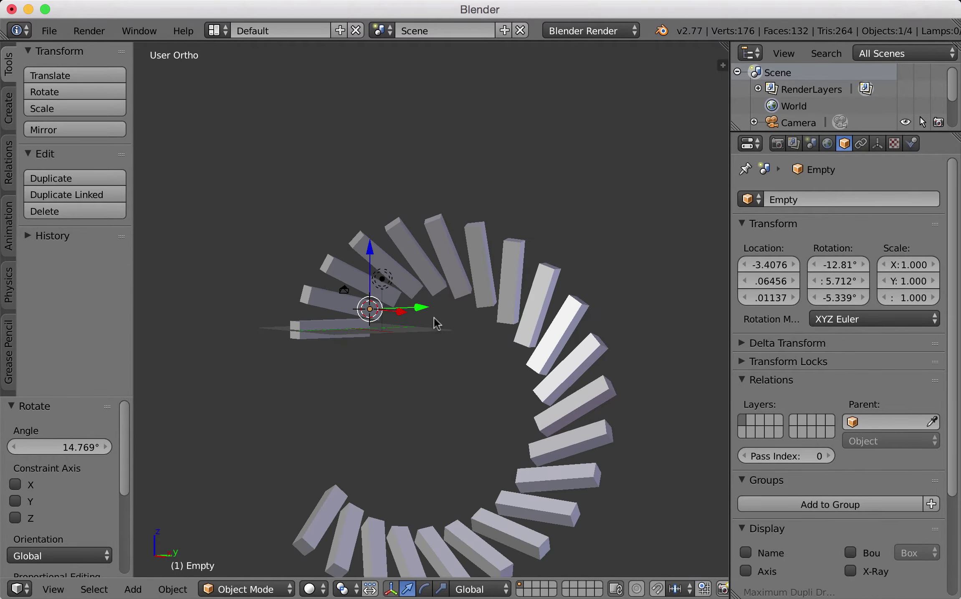
middle_drag(435, 322, 527, 415)
scroll(512, 392, down, 1)
scroll(512, 392, up, 2)
key(s)
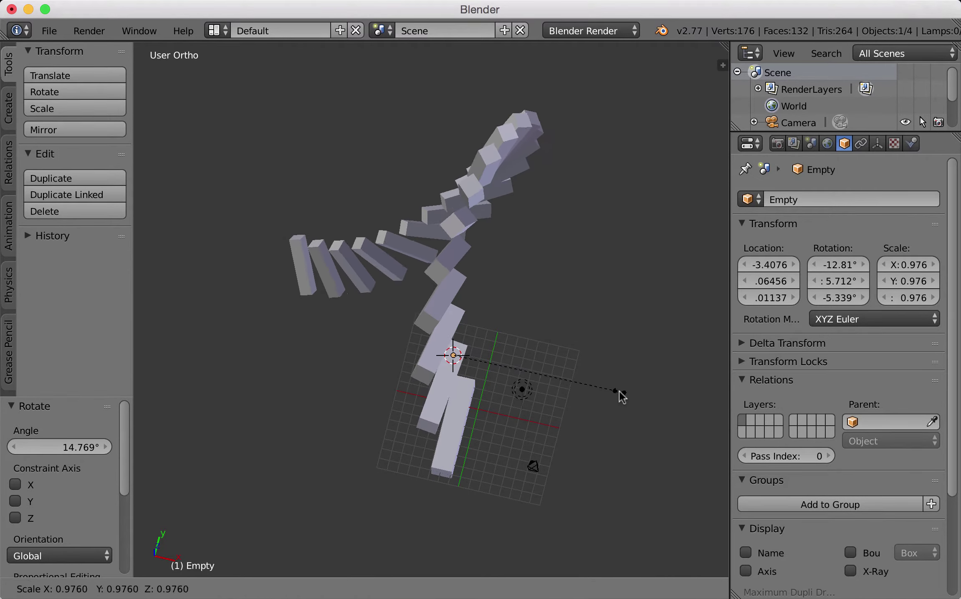
click(616, 403)
Move the empty by about -0.024 in X, -1.269 in Y and -0.718 in Z to bring the steps closer together.
middle_drag(616, 403, 514, 376)
key(g)
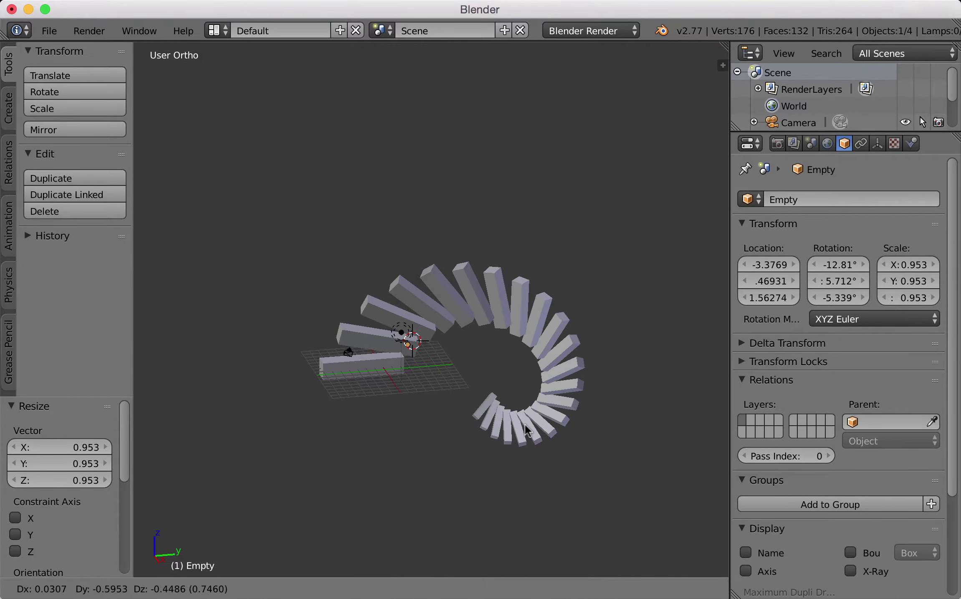
click(520, 432)
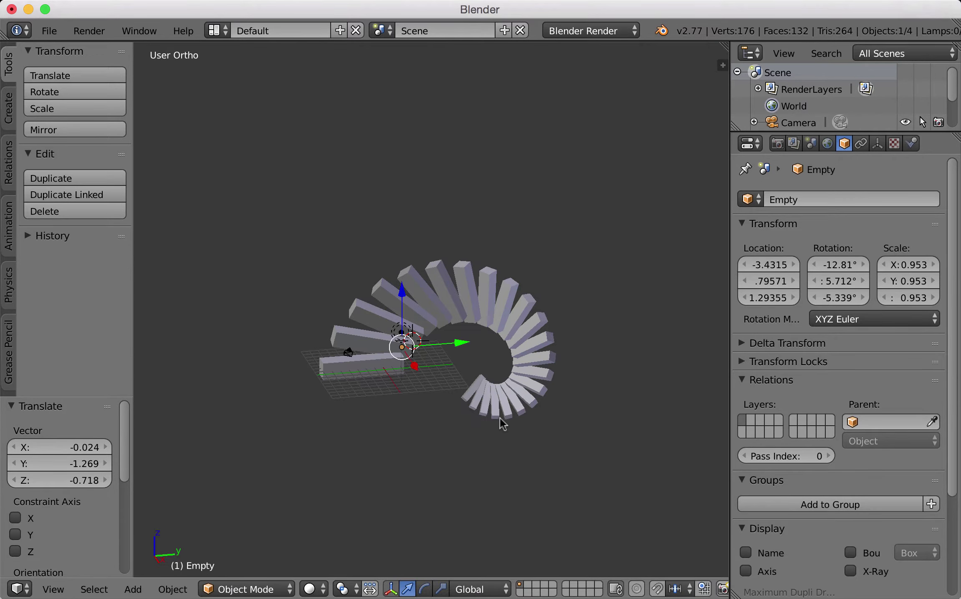
Select the cube and set its Array modifier's Count to 50, then raise it to 52.
middle_drag(504, 423, 457, 417)
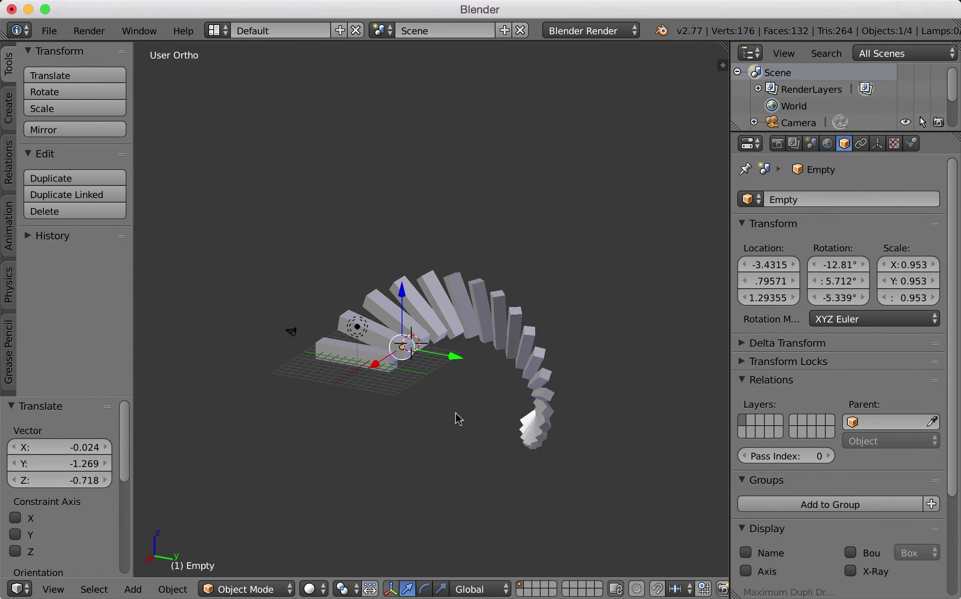
right_click(455, 296)
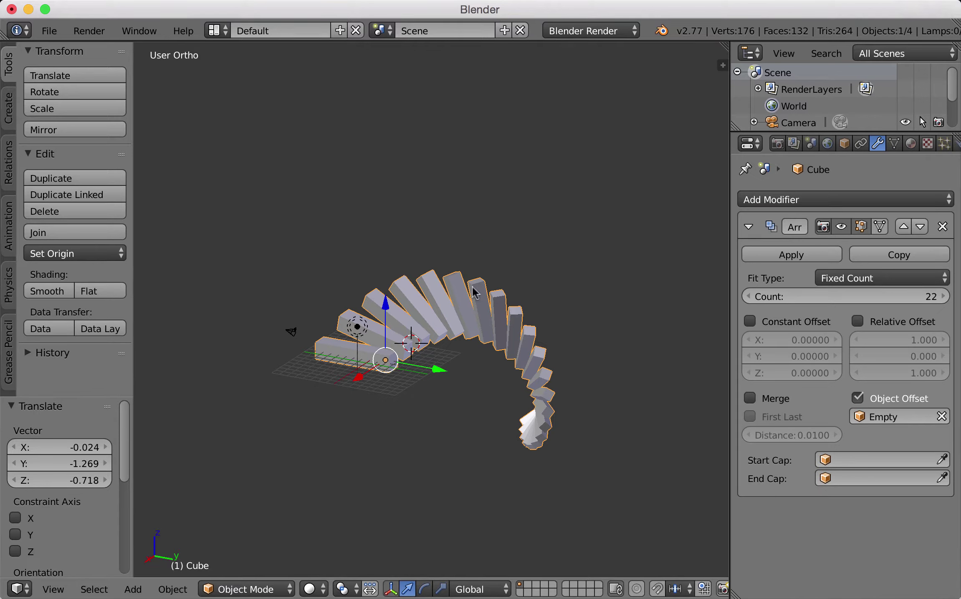
click(887, 296)
text(50)
key(Return)
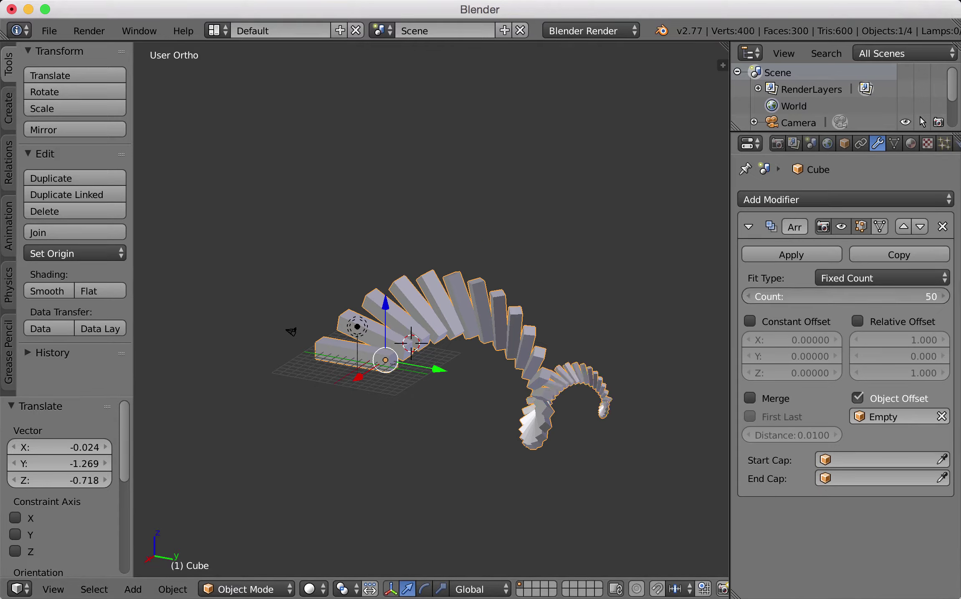
drag(827, 296, 822, 297)
Try rotating the cube around the global X and Y axes, and finish with a rotation of about -2° around global Z.
middle_drag(522, 375, 414, 337)
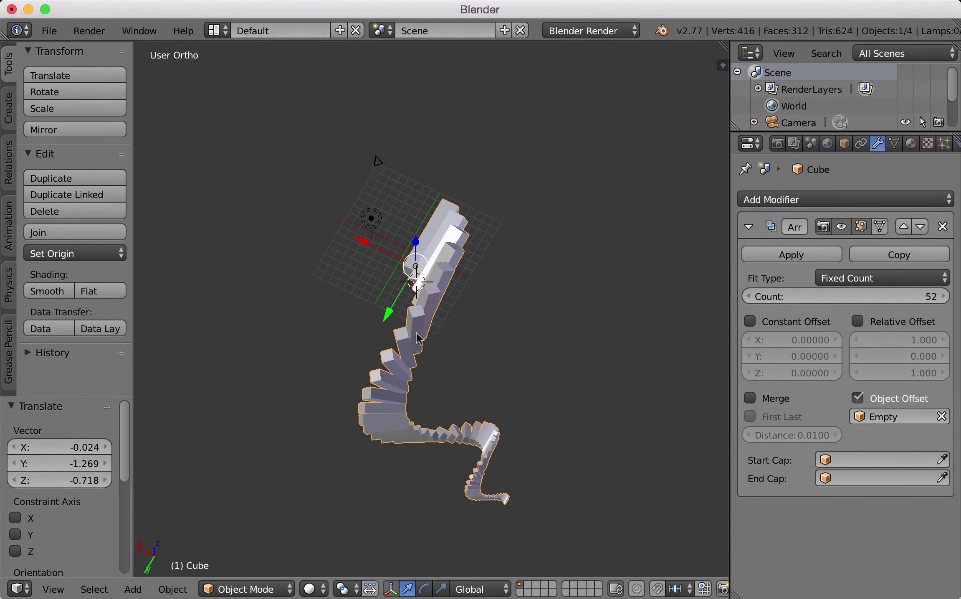
scroll(414, 336, up, 3)
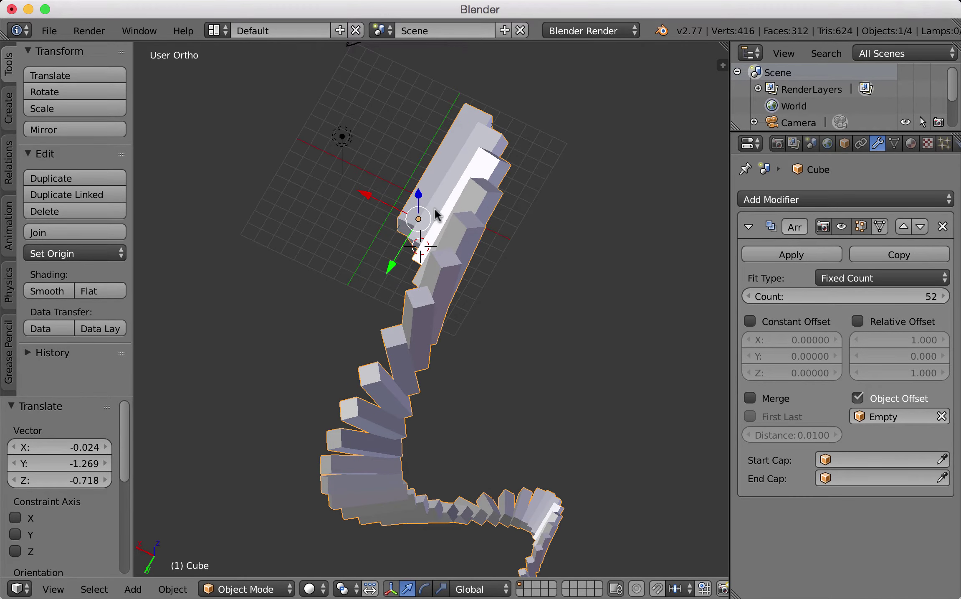
shift+middle_drag(485, 340, 516, 278)
scroll(517, 294, up, 1)
scroll(516, 294, down, 2)
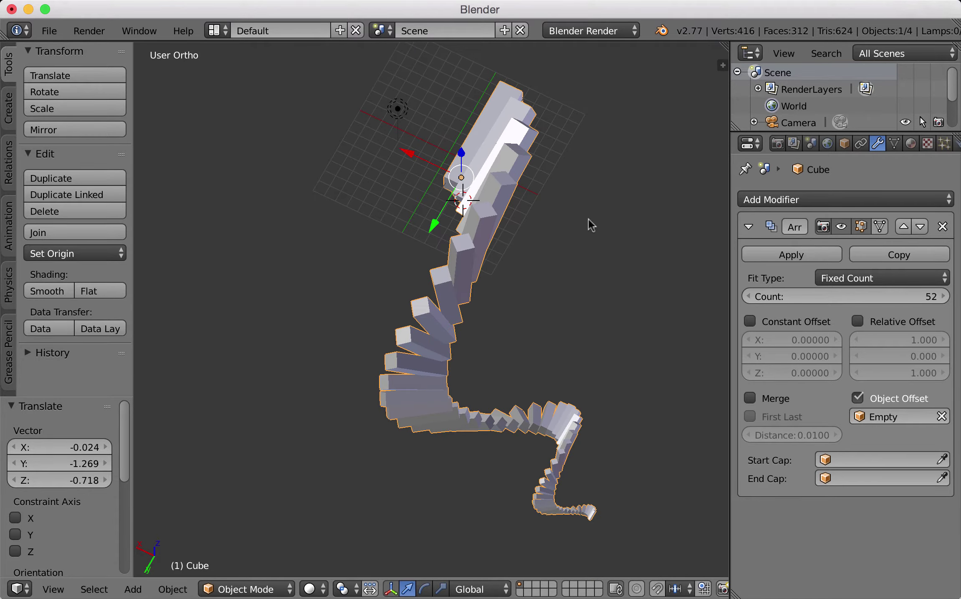
key(r)
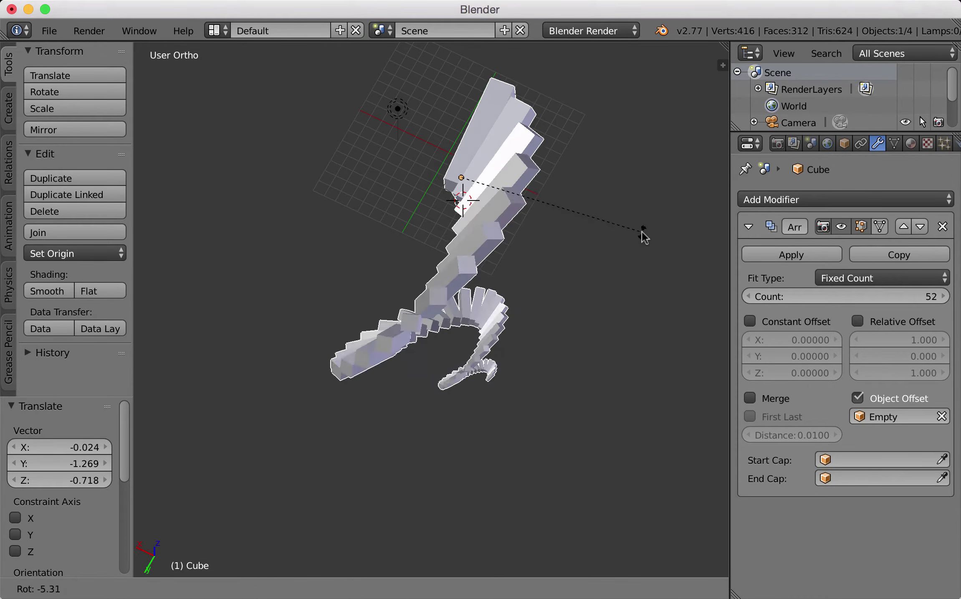
key(x)
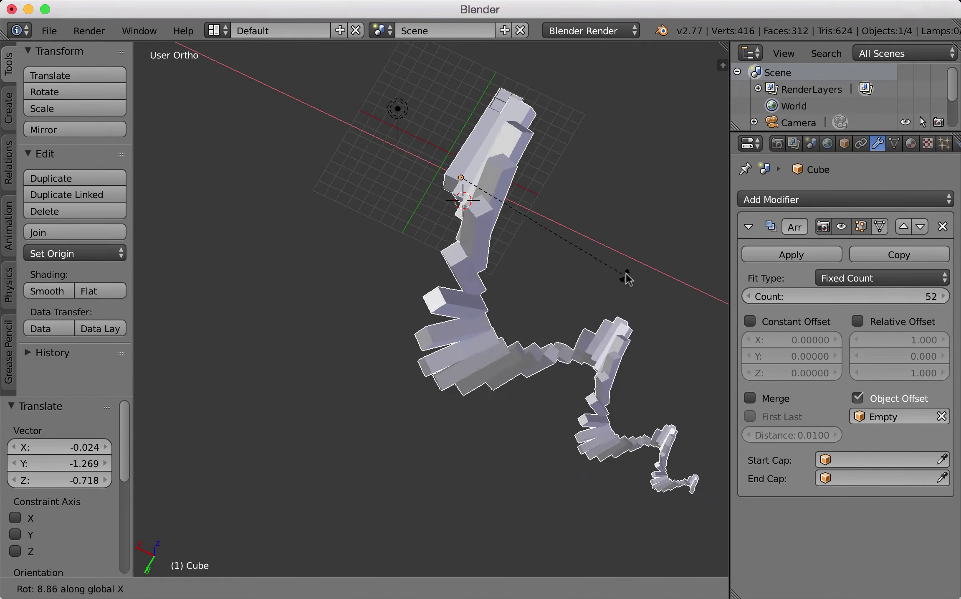
key(y)
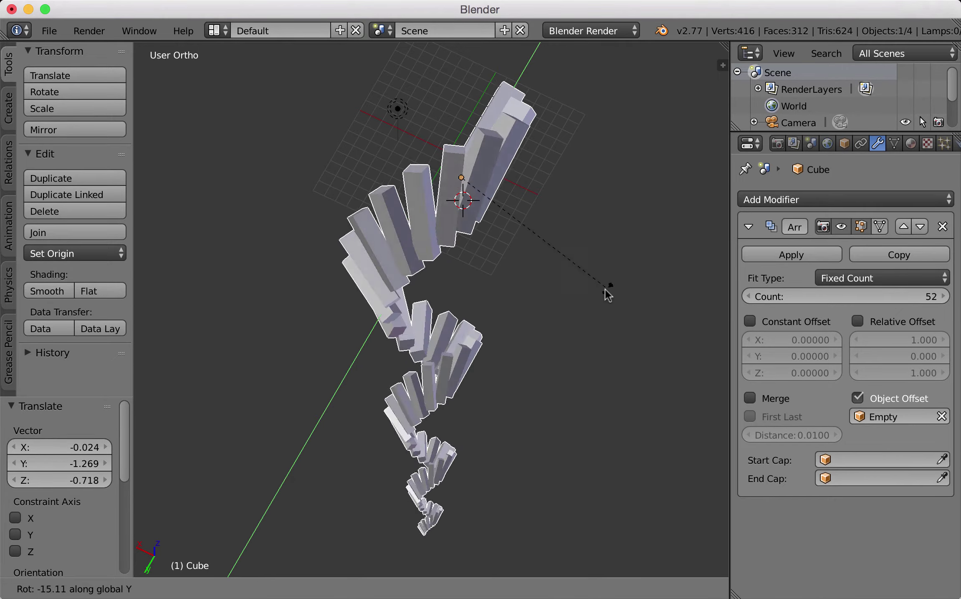
key(z)
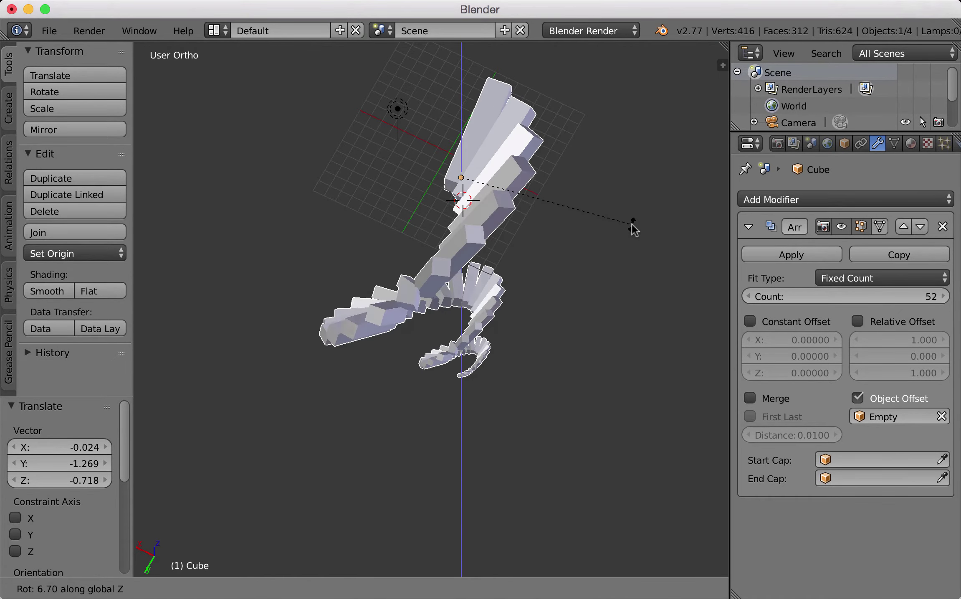
click(557, 332)
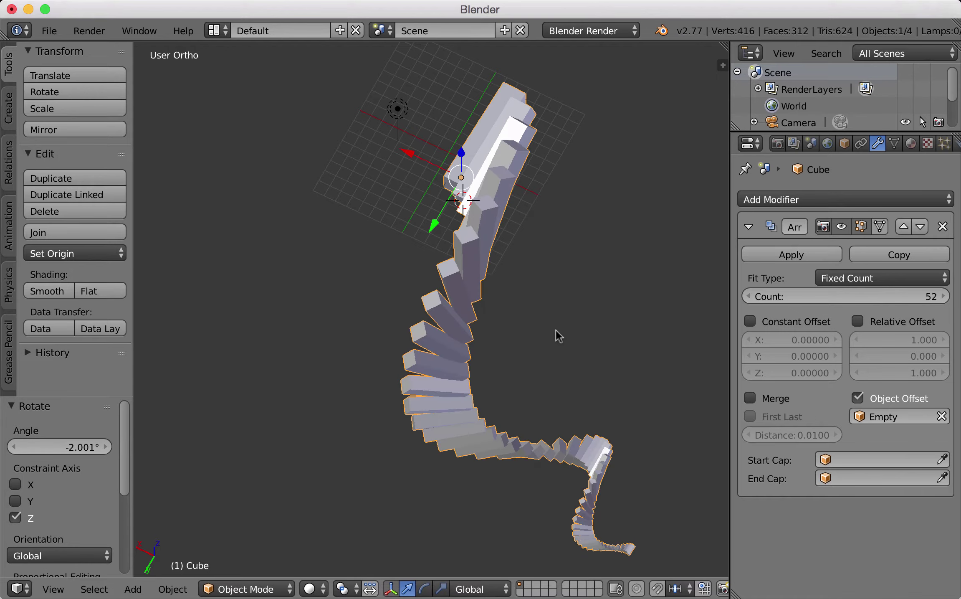
middle_drag(558, 333, 474, 354)
middle_drag(599, 244, 664, 275)
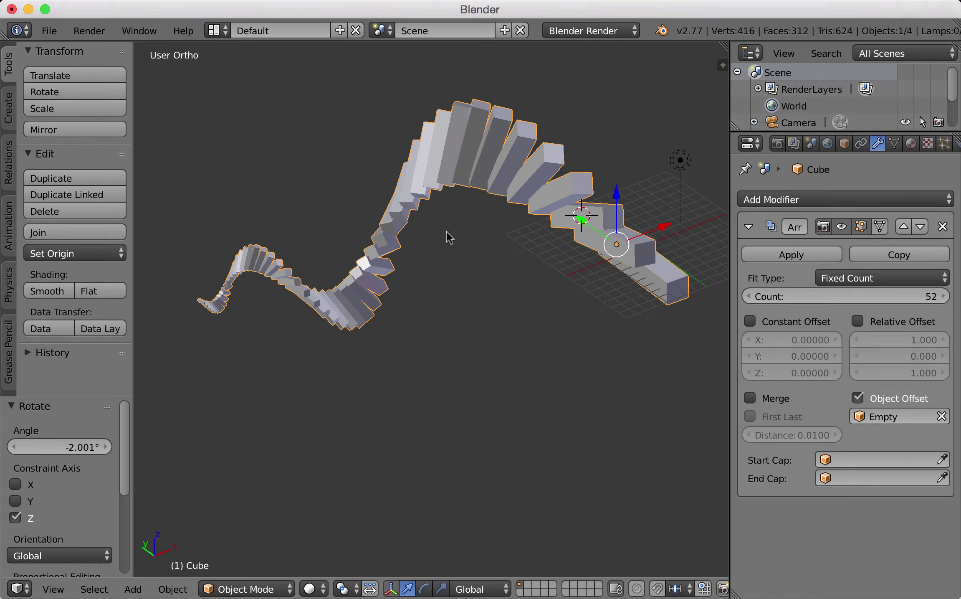
key(z)
right_click(588, 219)
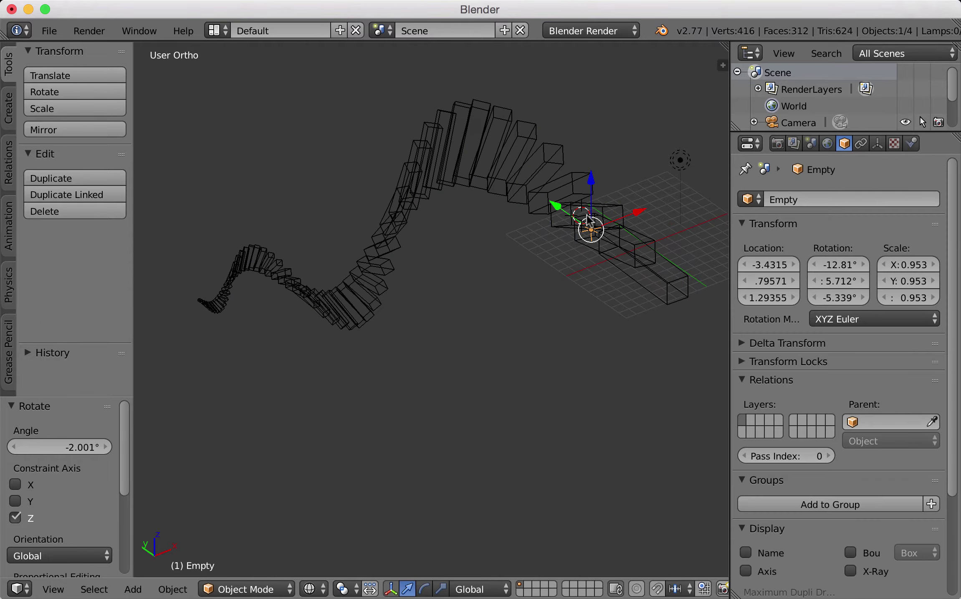
key(z)
right_click(667, 279)
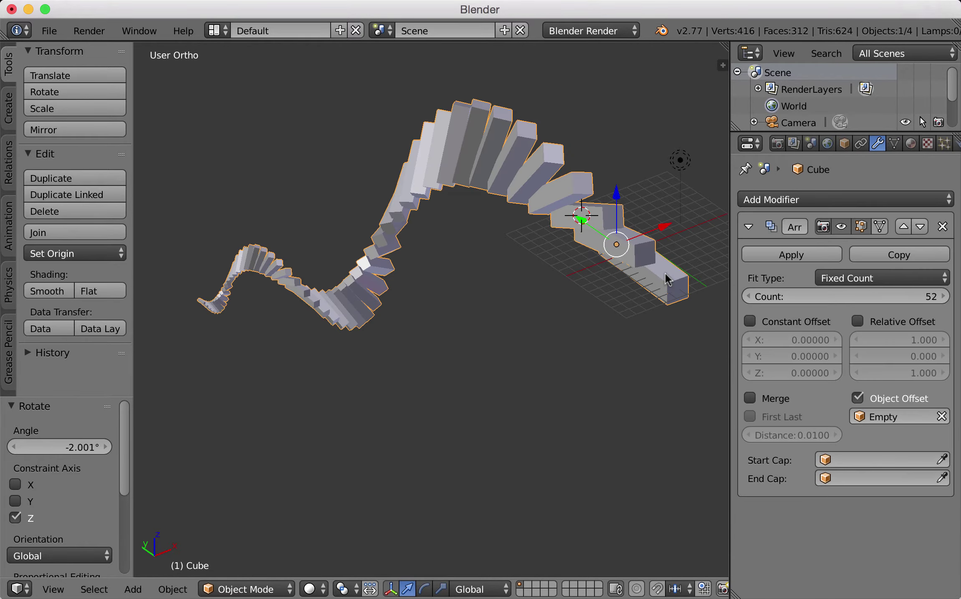
Place the 3D cursor beside the base step on the positive X side and add a second Plain Axes empty there.
middle_drag(664, 300, 519, 349)
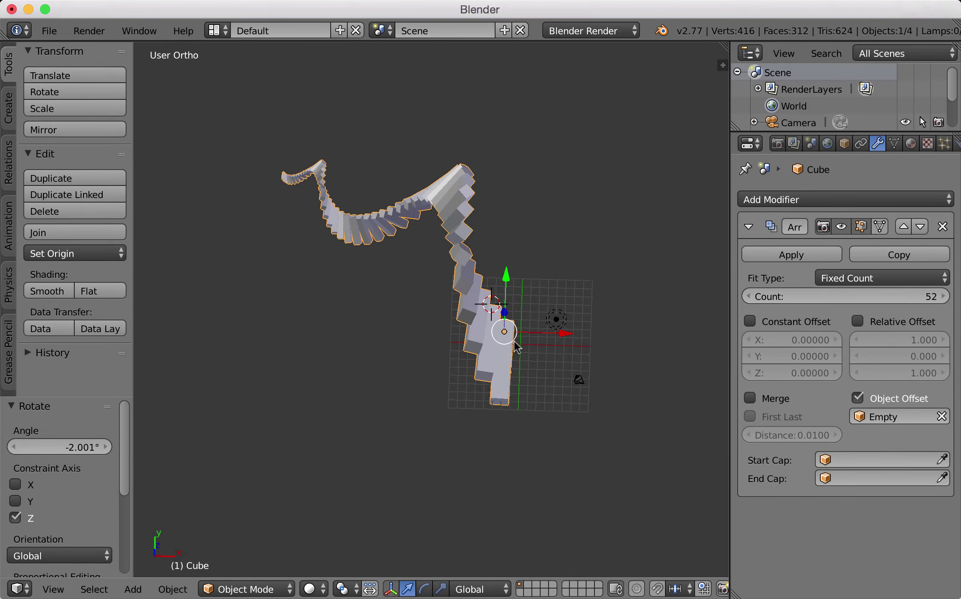
scroll(518, 348, up, 3)
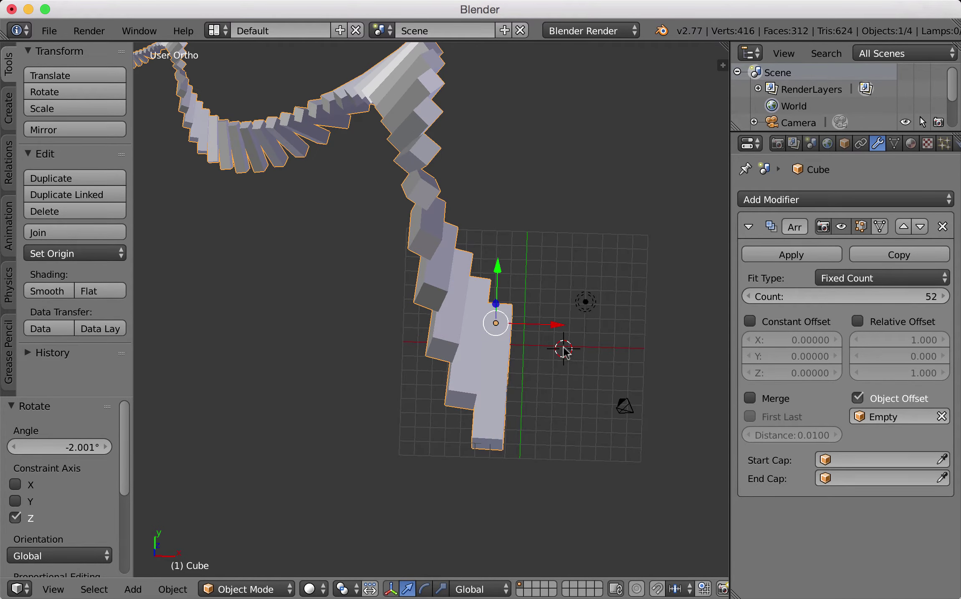
key(shift+a)
mouse_move(566, 351)
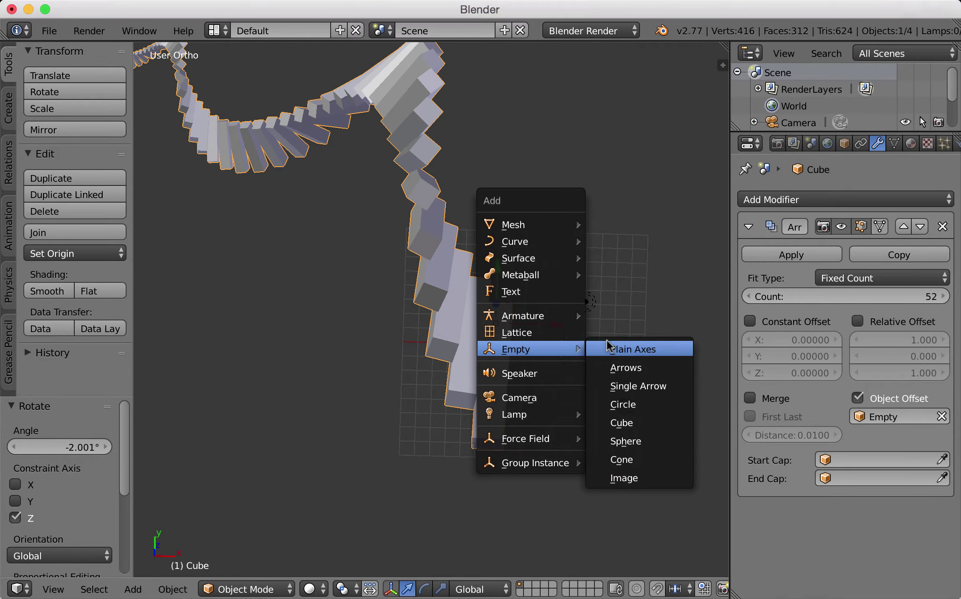
click(632, 348)
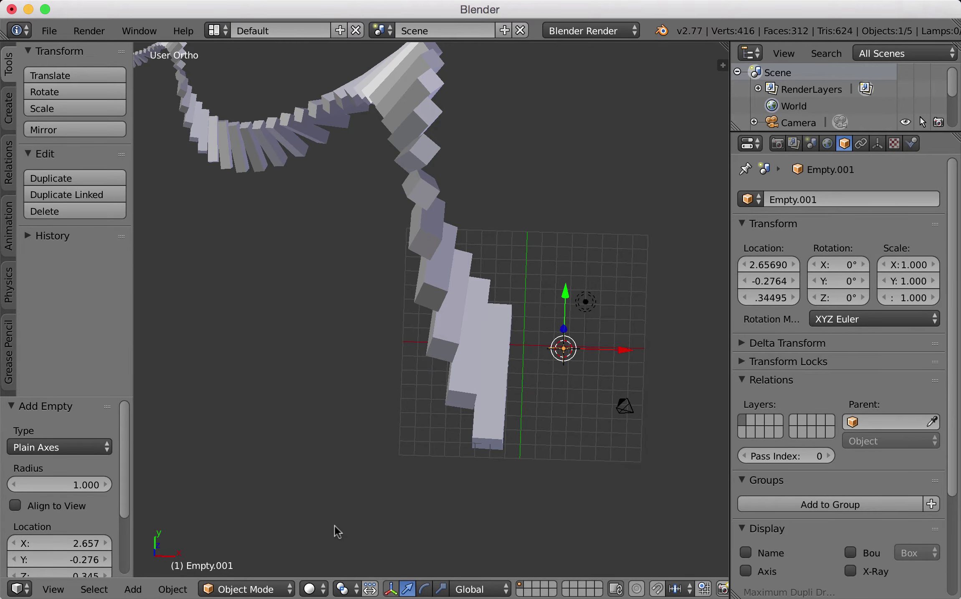
Select the cube and add a second Array modifier to it.
right_click(482, 349)
middle_drag(479, 348, 443, 221)
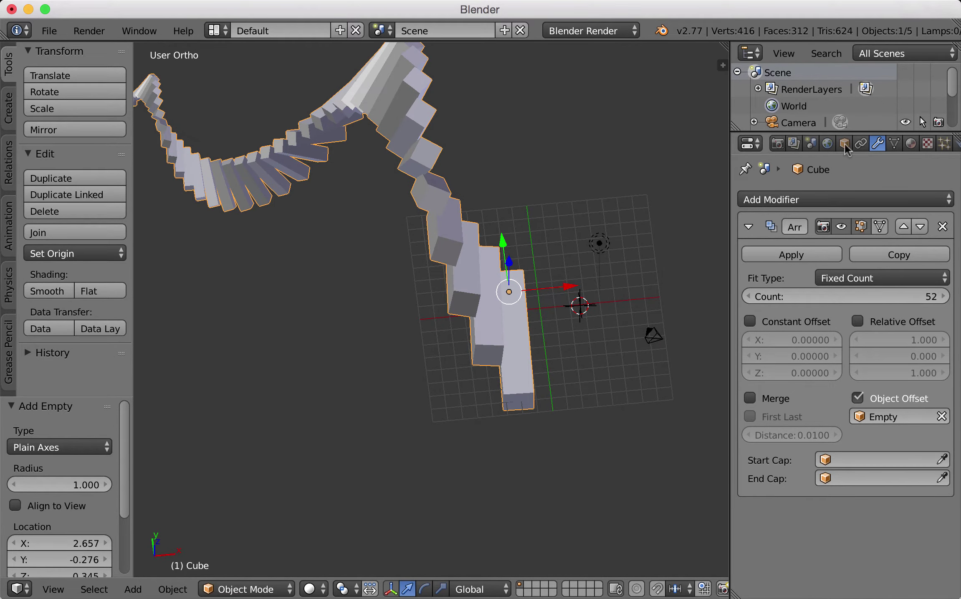
click(821, 200)
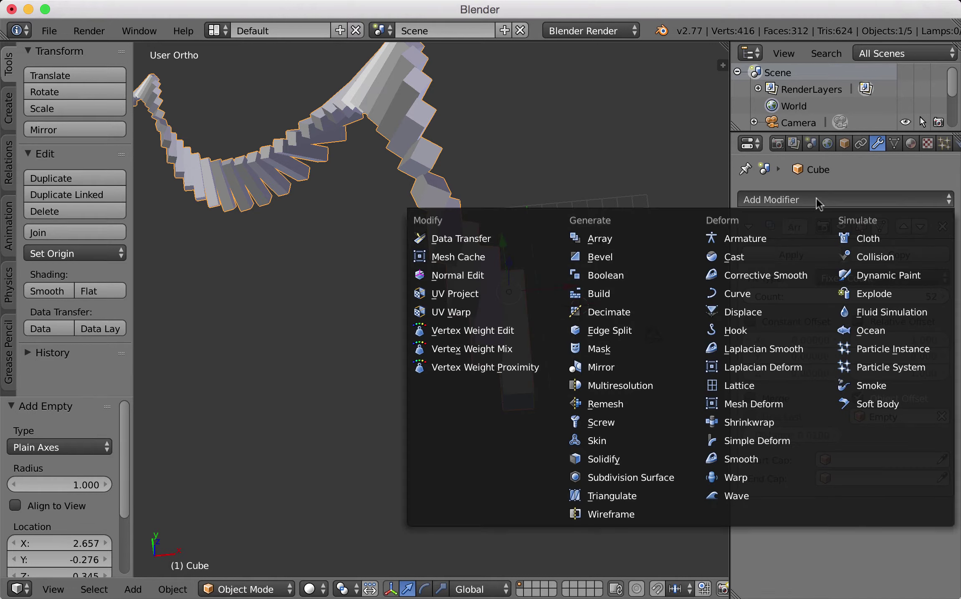
click(630, 241)
Switch the second Array modifier from Relative Offset to Object Offset and choose Empty.001 as its offset object.
scroll(926, 455, down, 10)
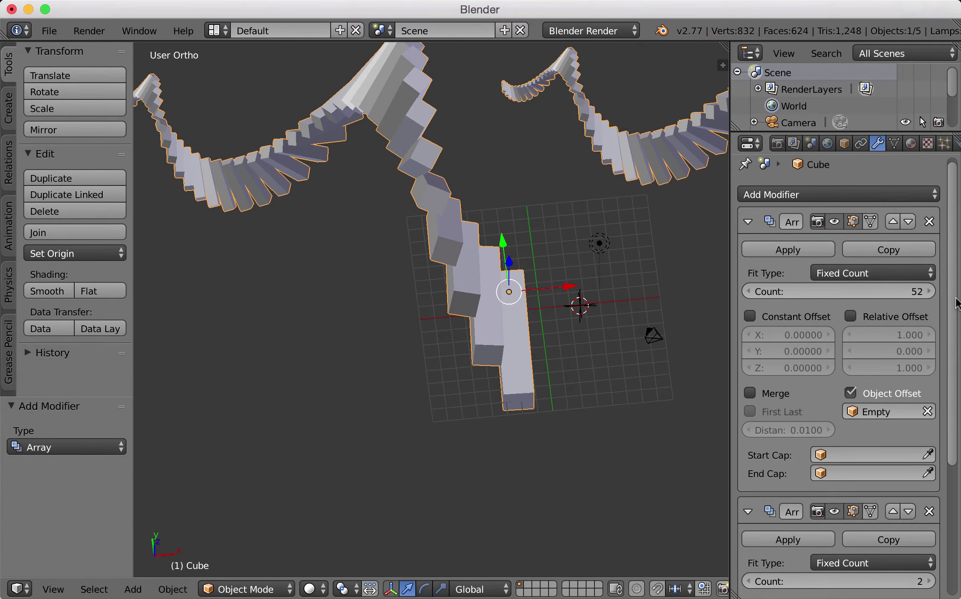
scroll(460, 230, down, 5)
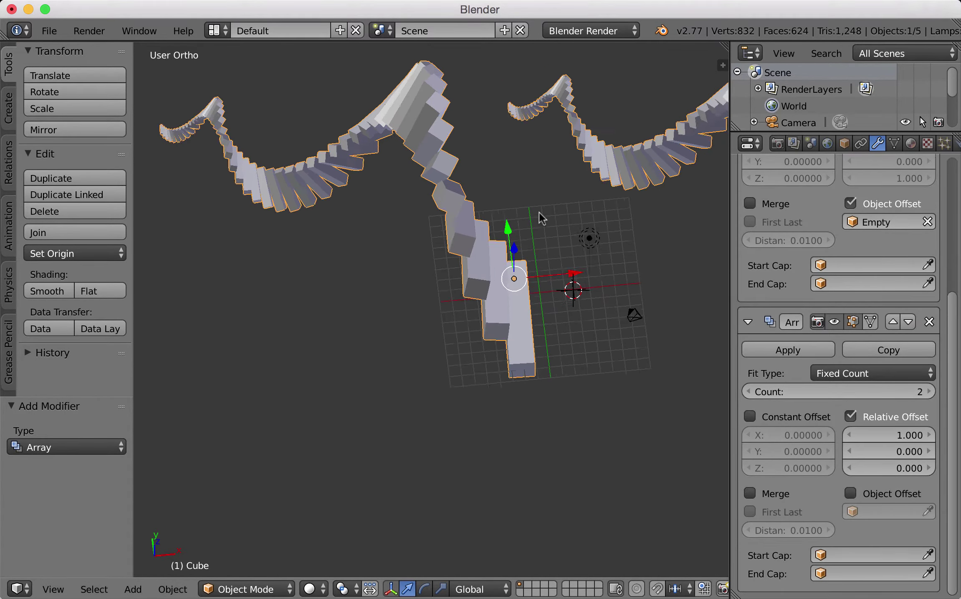
click(853, 421)
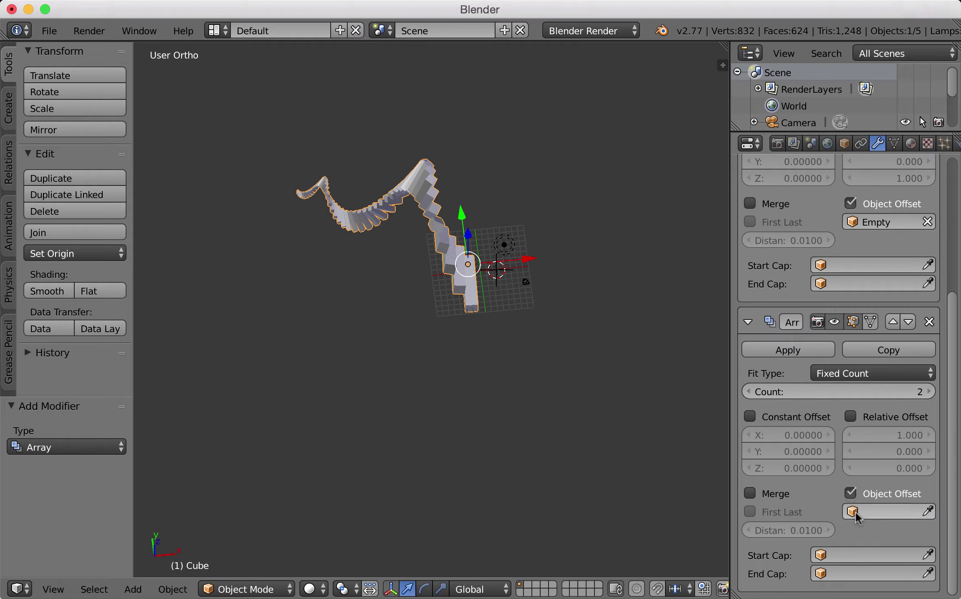
click(856, 516)
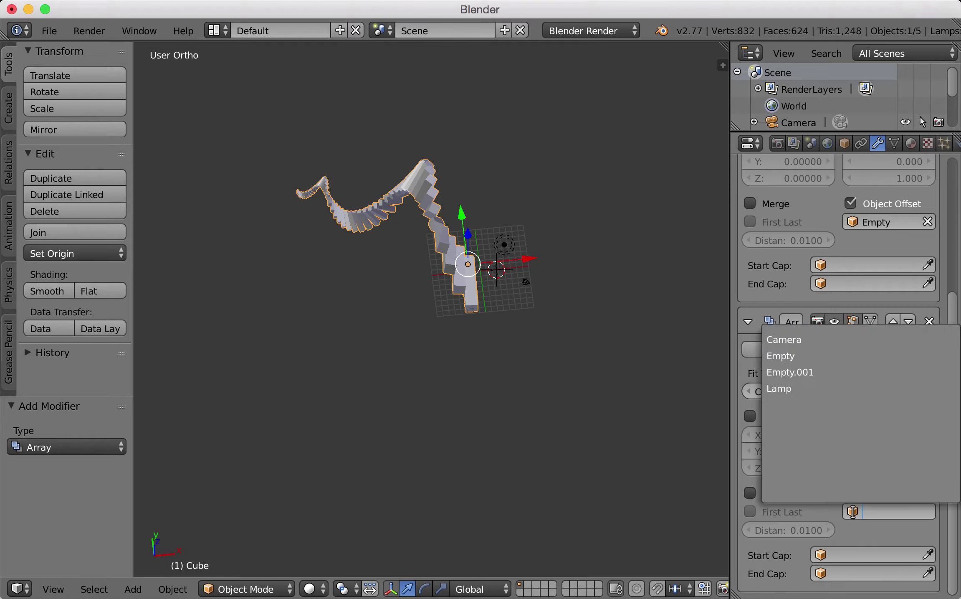
click(802, 372)
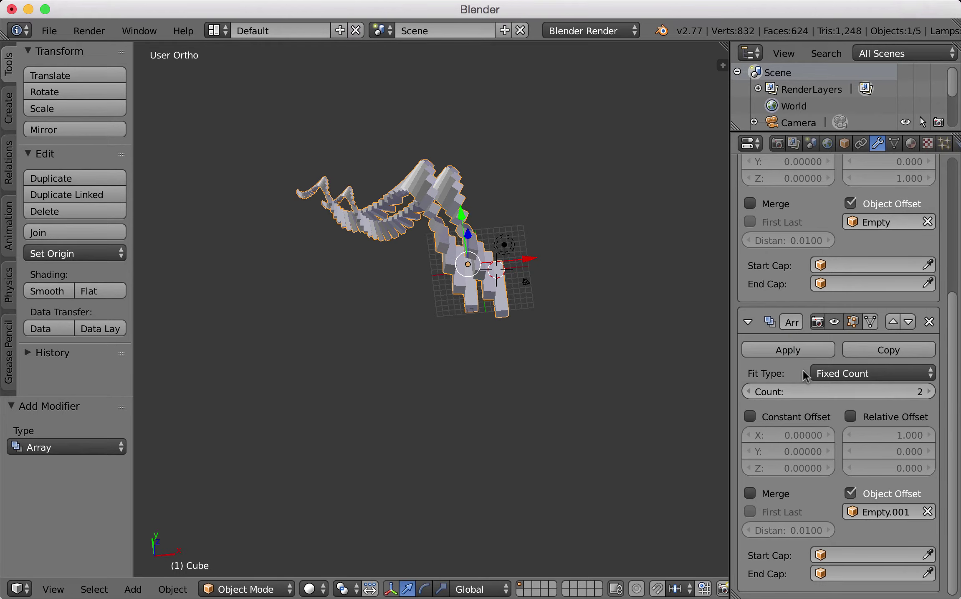
Raise the second Array modifier's Count to 8.
scroll(514, 246, down, 2)
scroll(515, 247, up, 5)
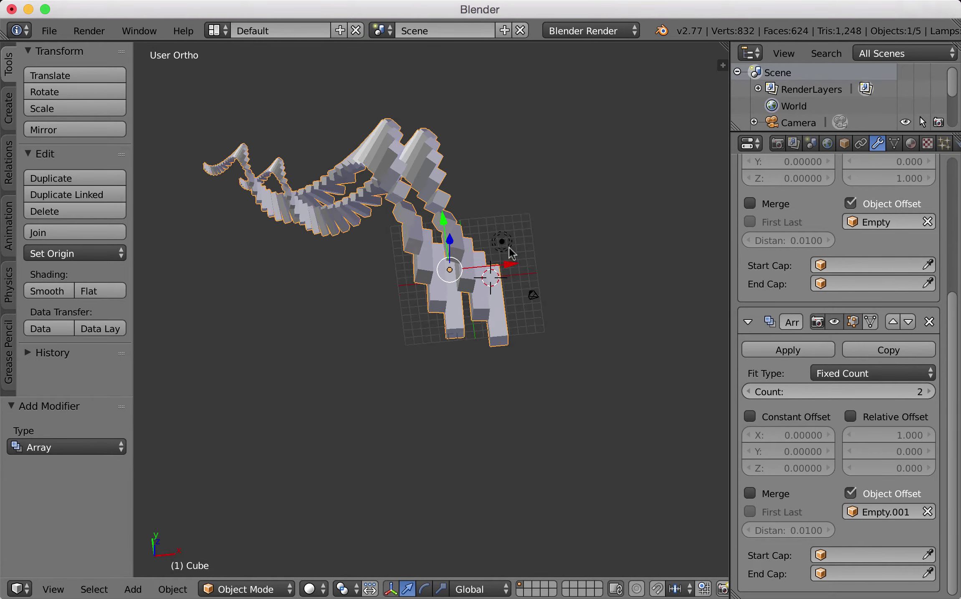
click(926, 392)
click(926, 391)
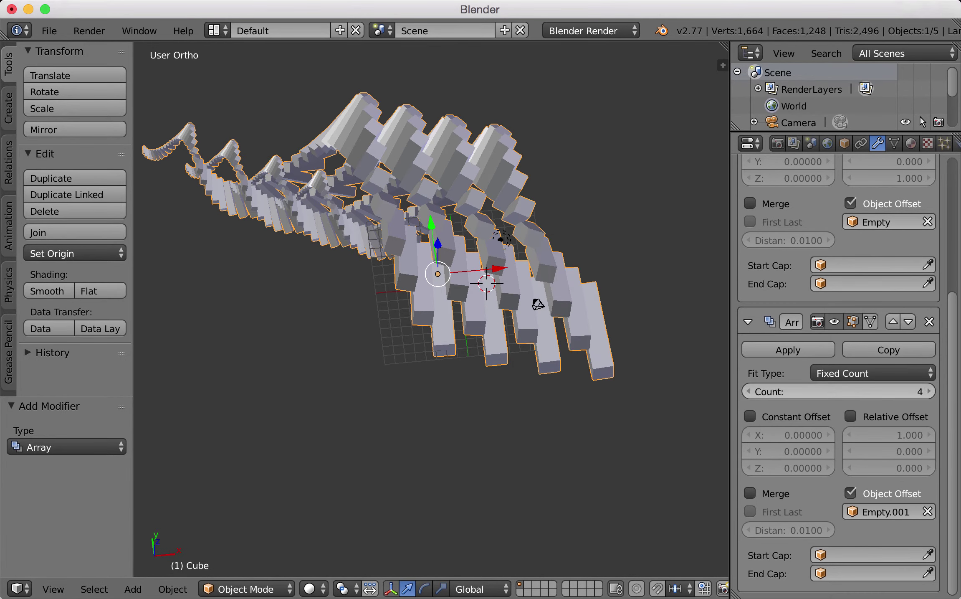
click(926, 392)
click(927, 392)
click(926, 392)
click(926, 392)
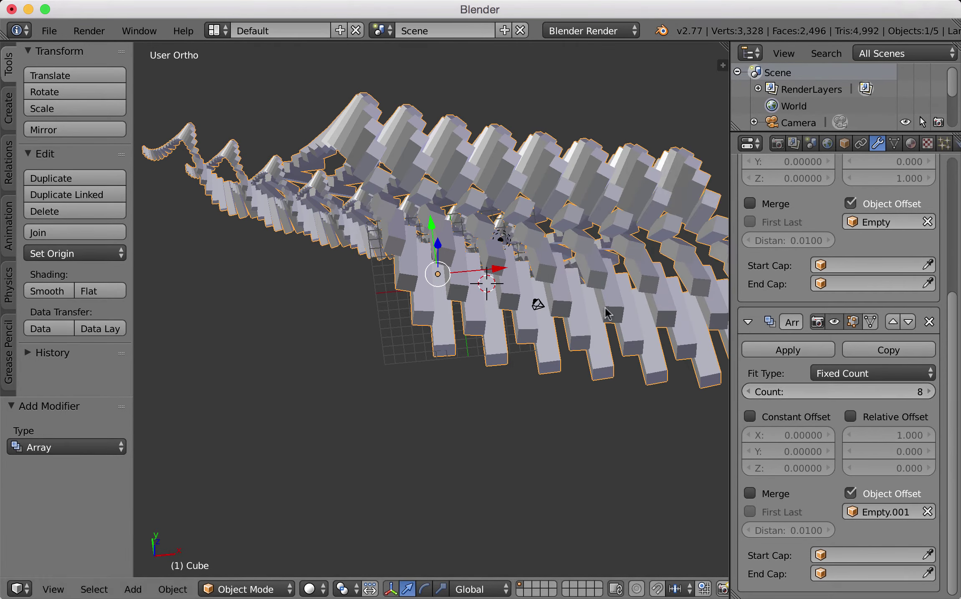
middle_drag(635, 310, 513, 267)
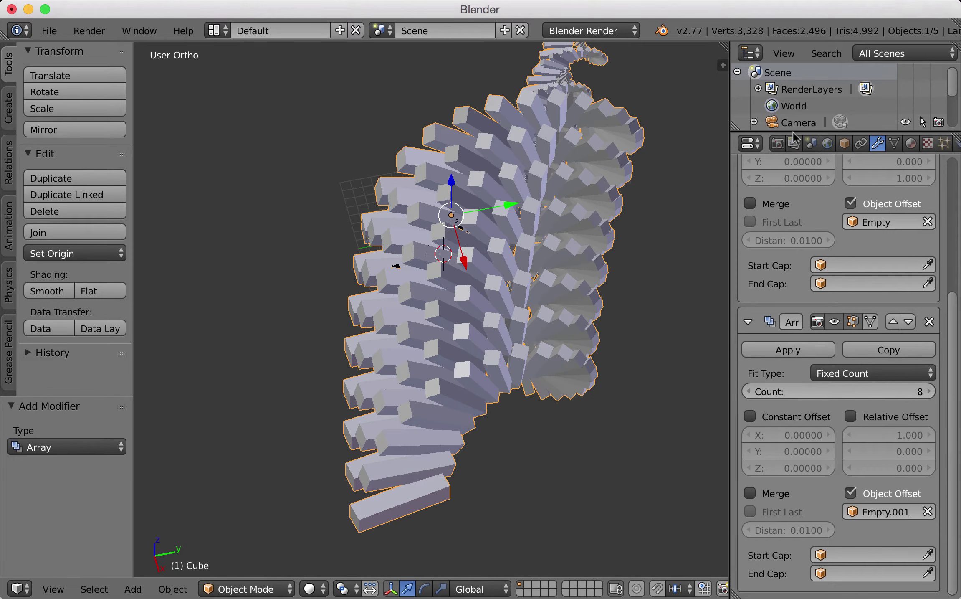
Enlarge the outliner, select Empty.001 in it and rotate that empty freely by about 17°.
drag(796, 131, 794, 247)
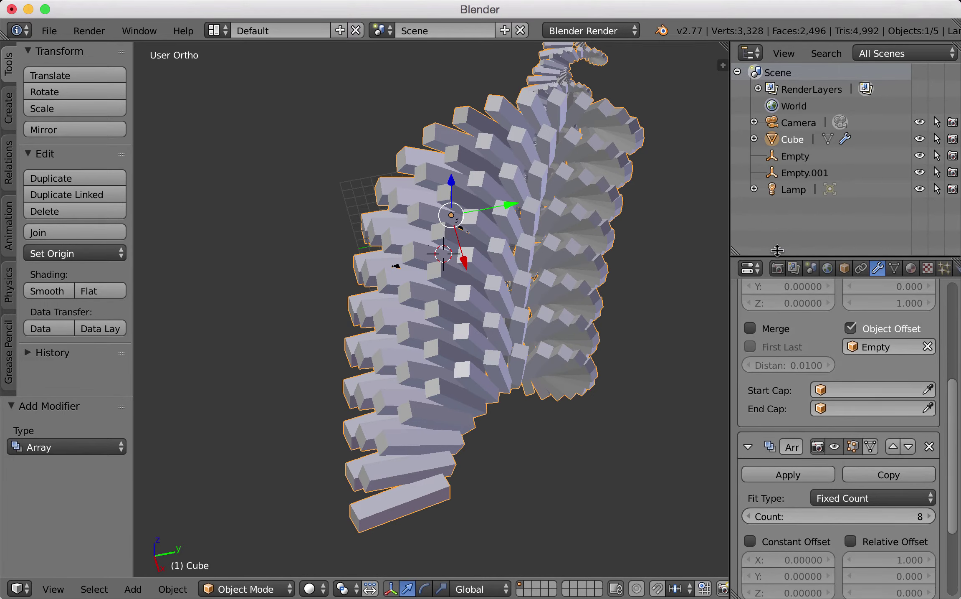
click(806, 173)
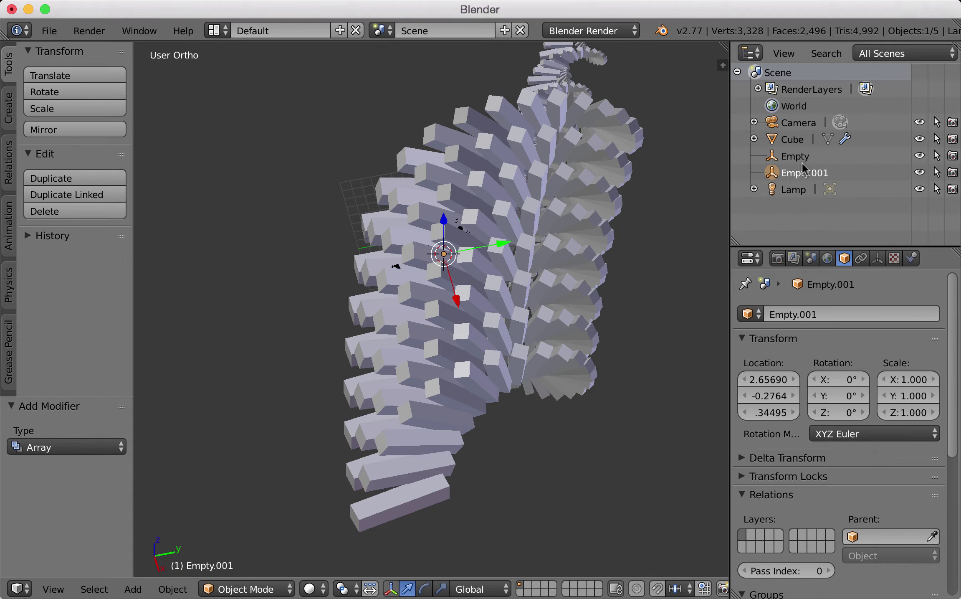
middle_drag(564, 217, 586, 252)
shift+middle_drag(522, 254, 512, 275)
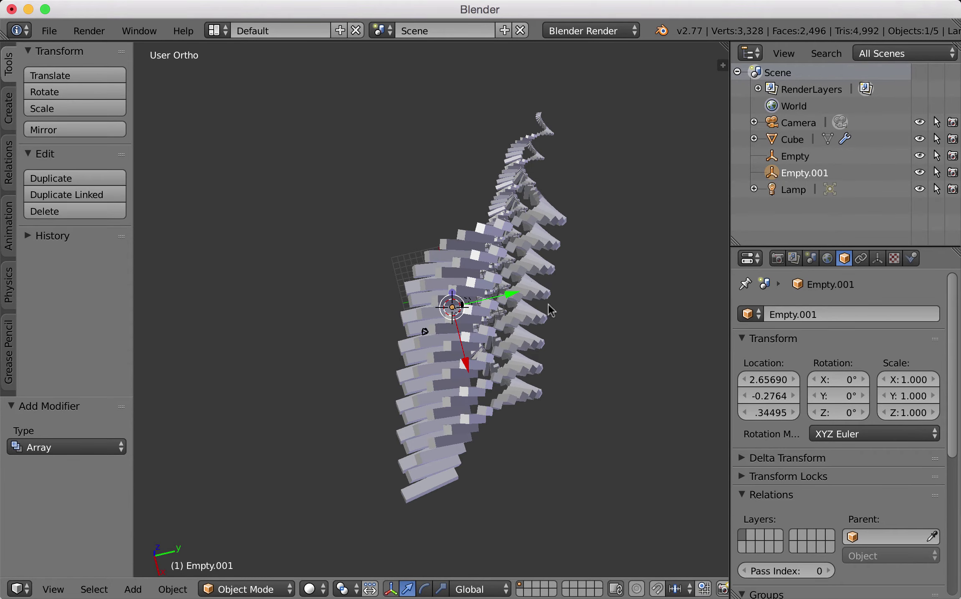
key(r)
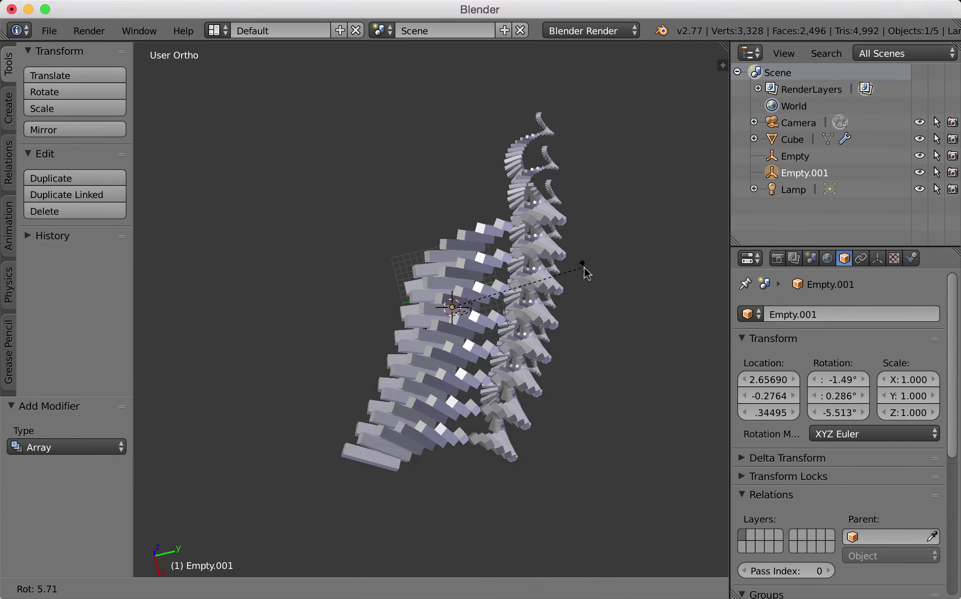
click(587, 302)
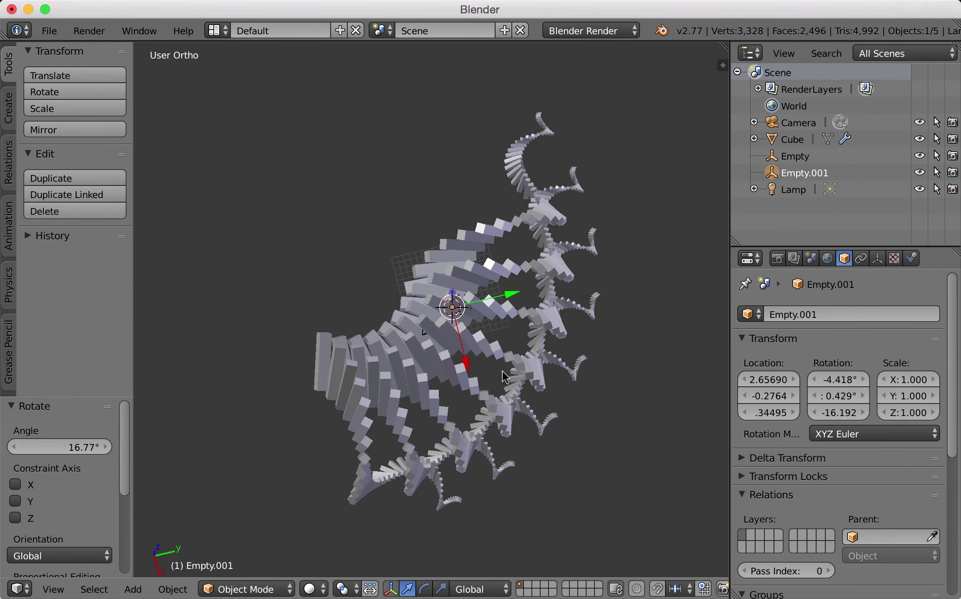
Move Empty.001 by about -1.9 in X, 1.17 in Y and 0.58 in Z, and scale it to about 0.854.
key(g)
click(516, 345)
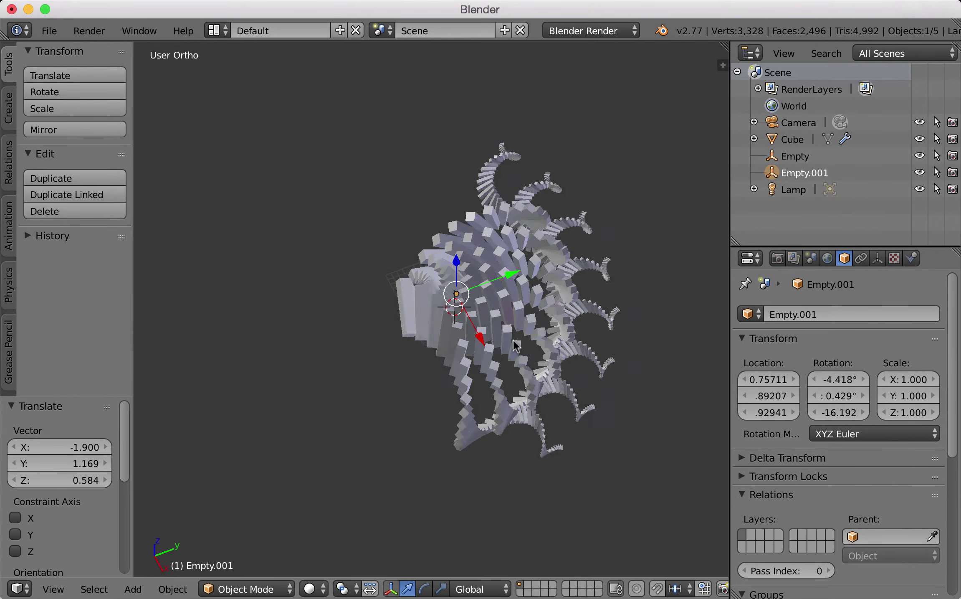
middle_drag(513, 341, 515, 329)
key(s)
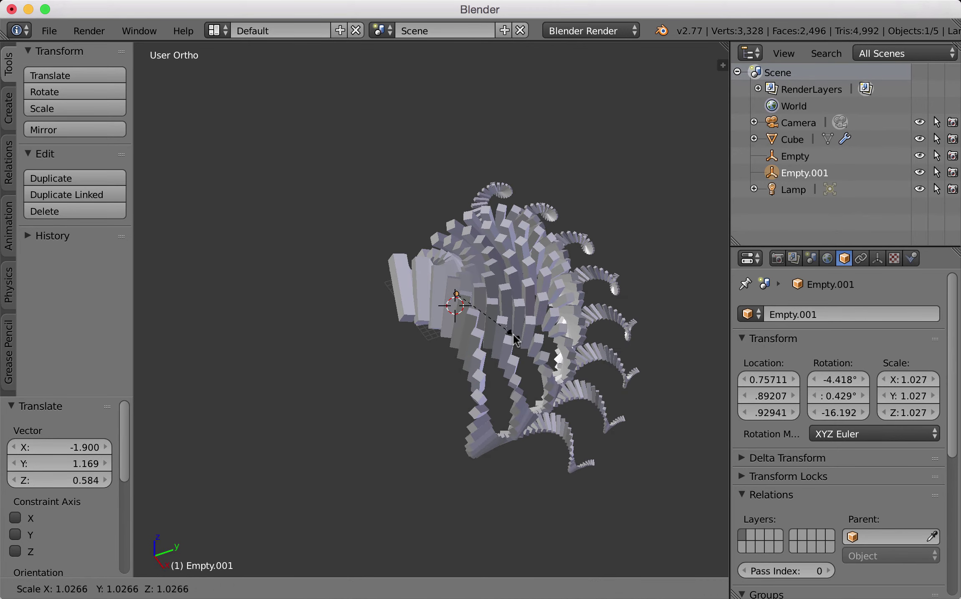
click(506, 330)
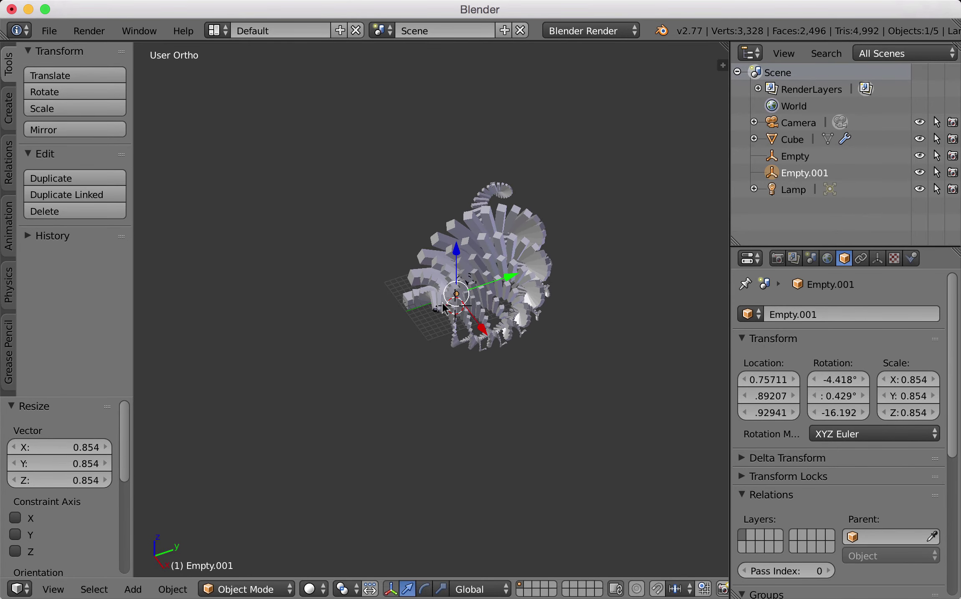
Rotate Empty.001 about 31.5° around the global X axis.
middle_drag(506, 330, 465, 309)
scroll(530, 305, up, 1)
shift+middle_drag(530, 304, 485, 417)
key(r)
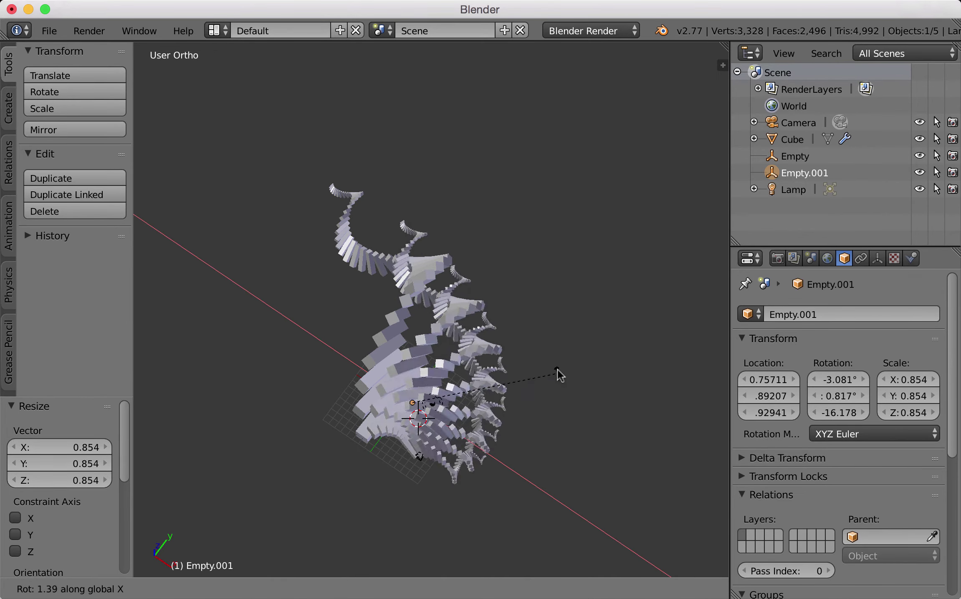
click(520, 313)
middle_drag(423, 400, 516, 358)
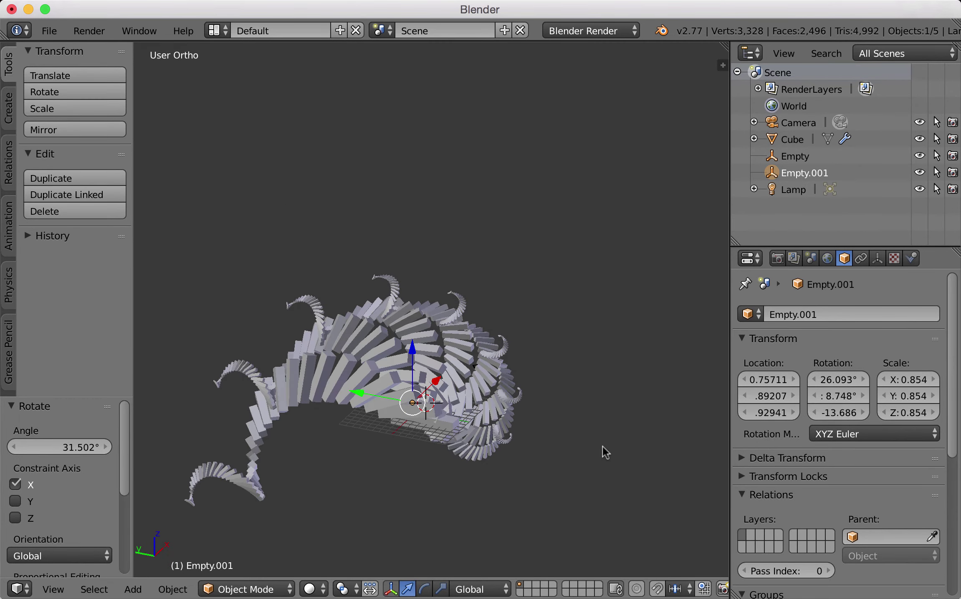
Nudge Empty.001 by about -0.03, -0.52, -0.52 and again by about -0.12, -0.03, -0.11 in X, Y and Z.
key(g)
click(600, 446)
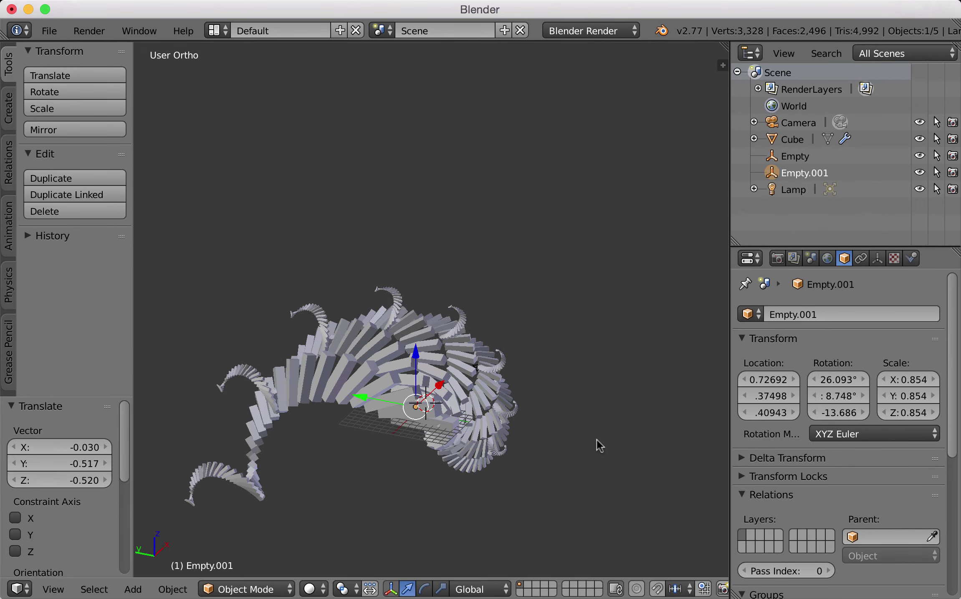
middle_drag(600, 446, 535, 434)
key(g)
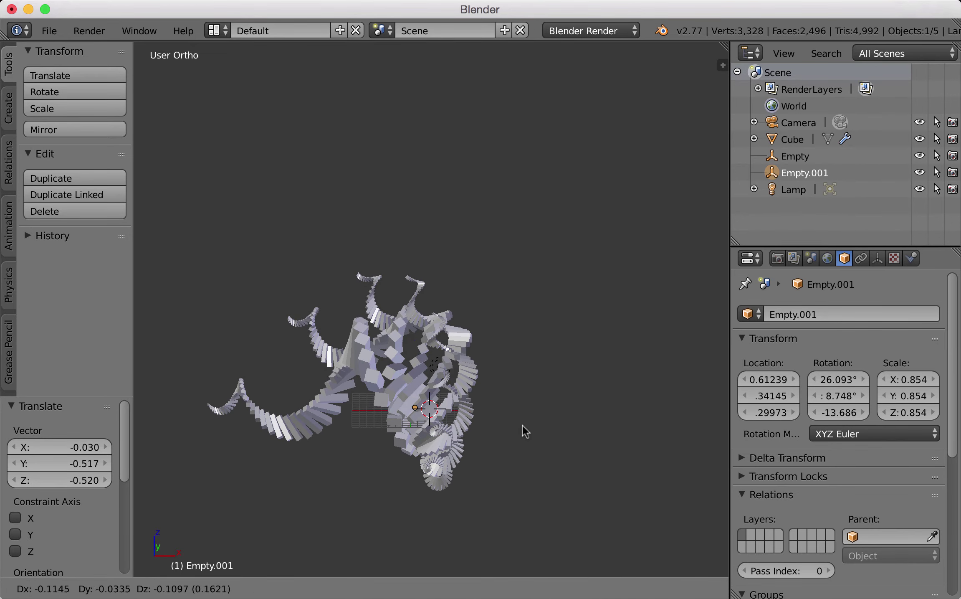
click(525, 431)
Select the cube and examine the arrayed spiral structure from several sides and distances.
middle_drag(489, 392, 551, 412)
right_click(403, 405)
middle_drag(354, 320, 542, 317)
scroll(477, 266, up, 3)
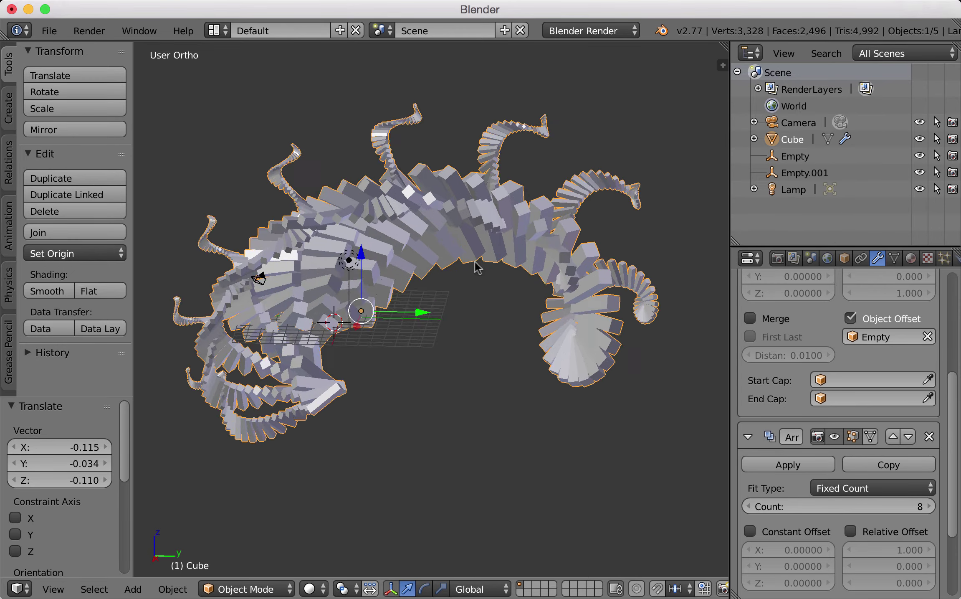
middle_drag(477, 266, 559, 242)
scroll(560, 242, up, 2)
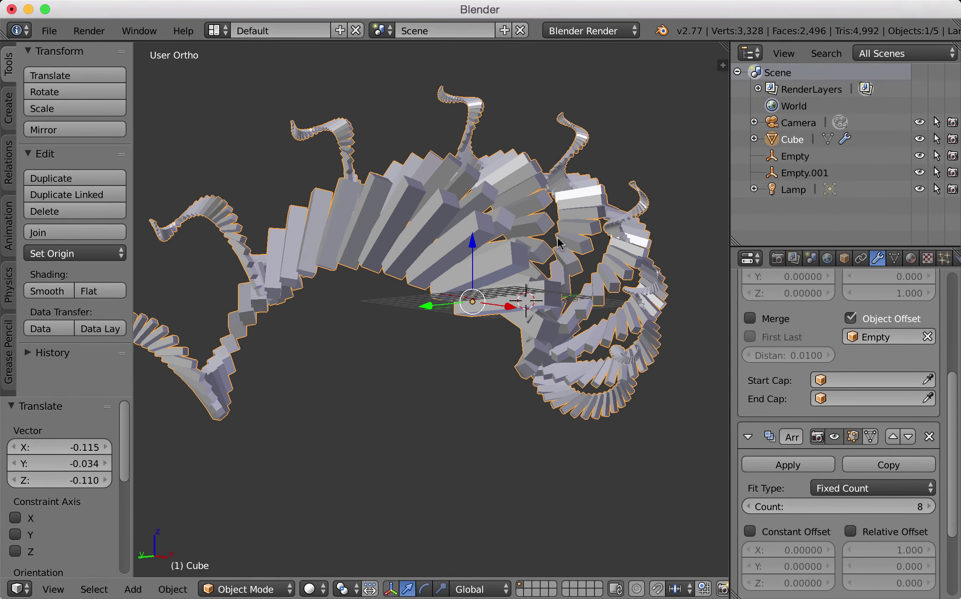
scroll(558, 238, down, 2)
scroll(552, 254, up, 3)
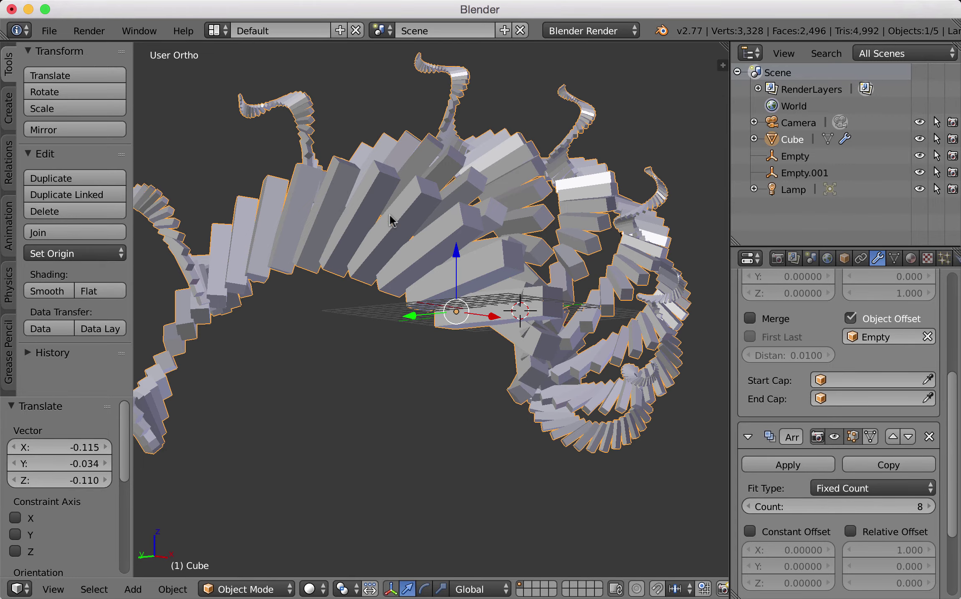
middle_drag(390, 219, 482, 307)
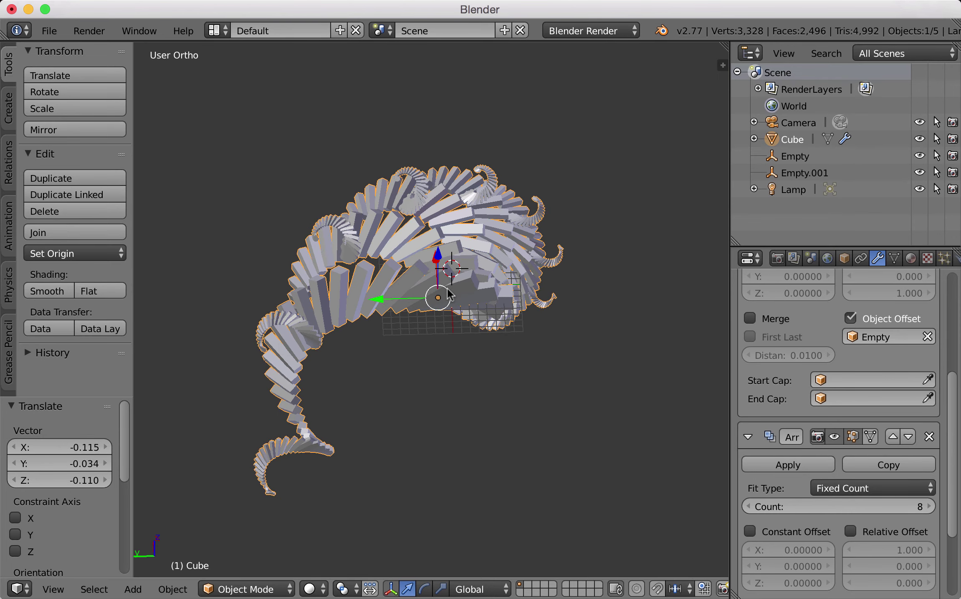
middle_drag(485, 297, 481, 272)
scroll(469, 298, up, 3)
scroll(471, 300, down, 5)
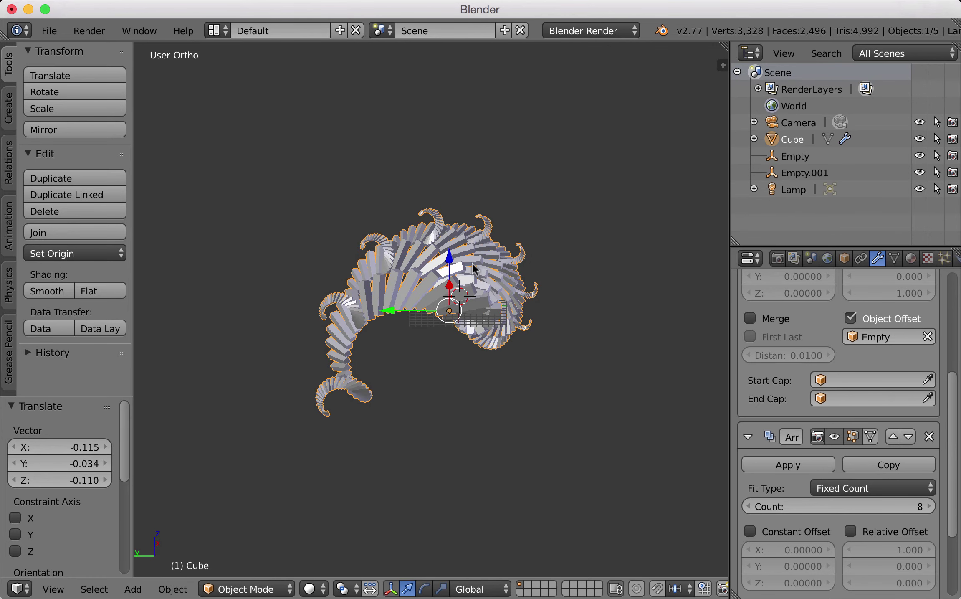
scroll(473, 267, down, 4)
scroll(473, 266, up, 5)
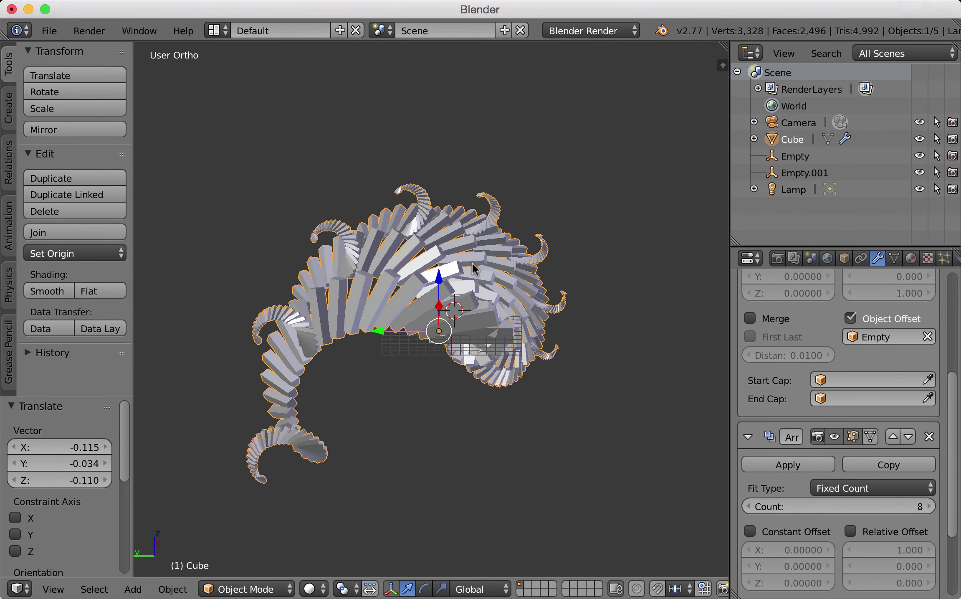
scroll(473, 269, up, 2)
middle_drag(465, 269, 484, 257)
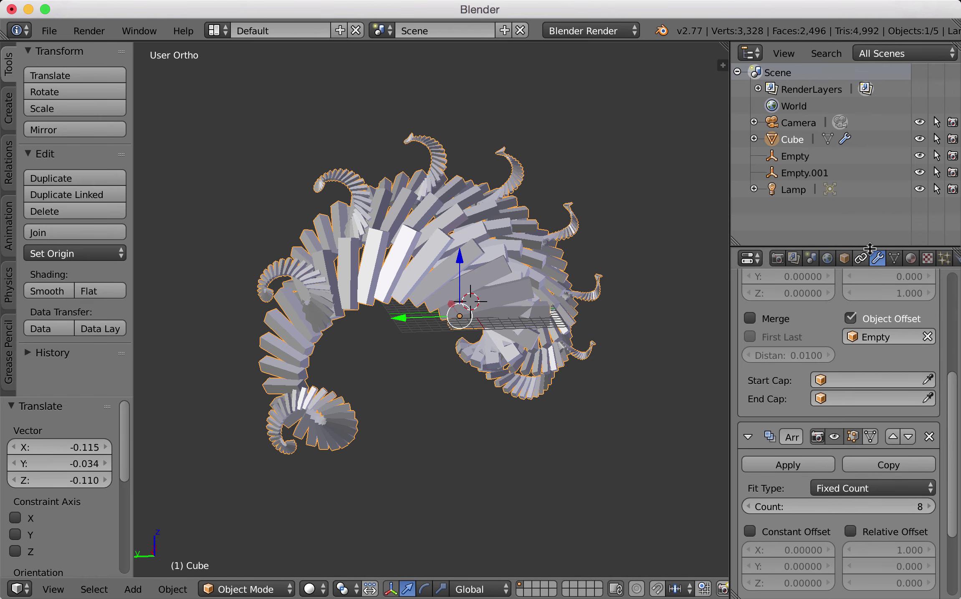
middle_drag(542, 233, 495, 232)
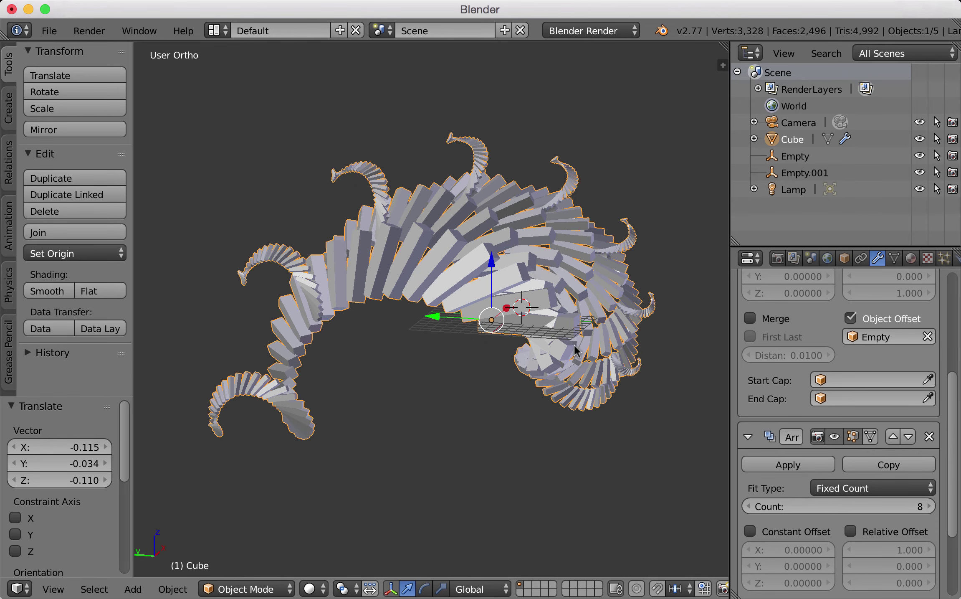
Select all objects in the scene and scale them down together to about 0.07.
key(a)
key(a)
scroll(572, 341, down, 4)
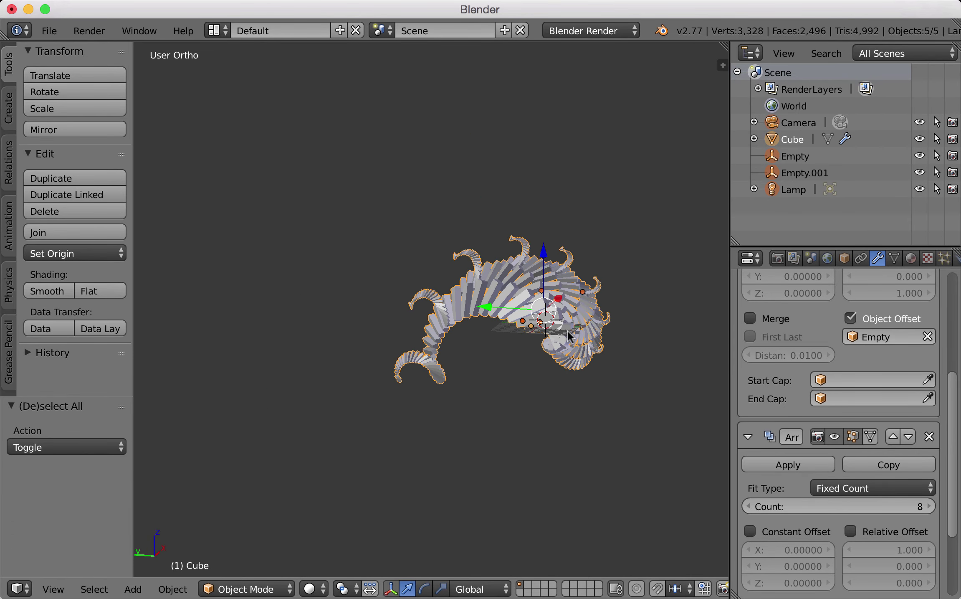
scroll(567, 334, up, 4)
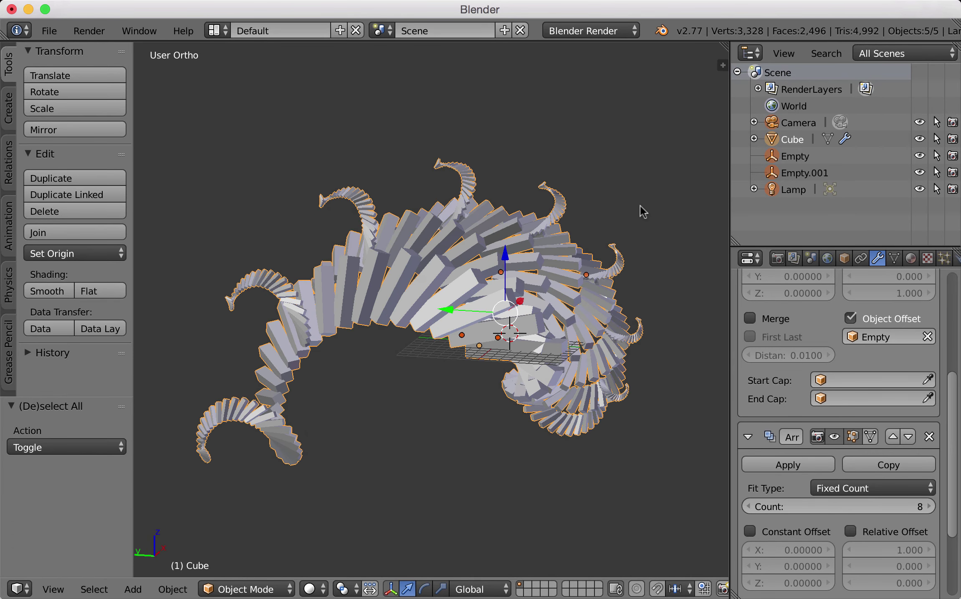
key(s)
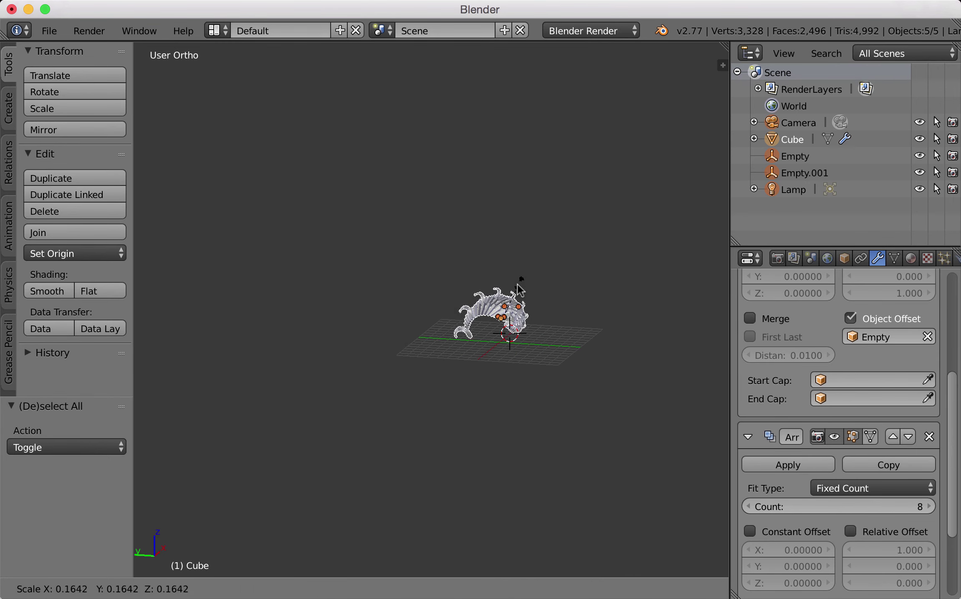
click(507, 304)
scroll(530, 315, up, 5)
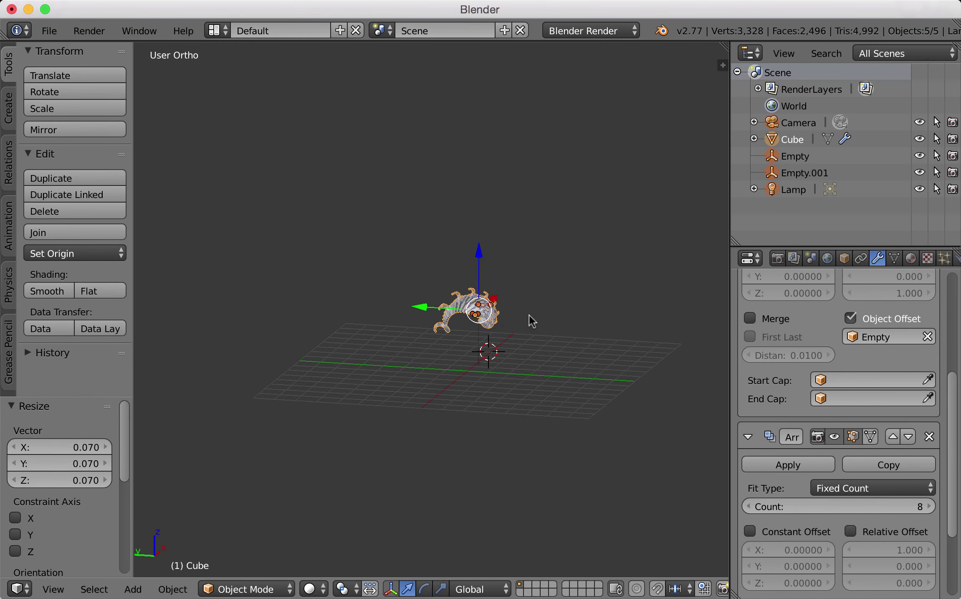
middle_drag(517, 321, 547, 266)
middle_drag(506, 238, 414, 276)
scroll(510, 259, up, 3)
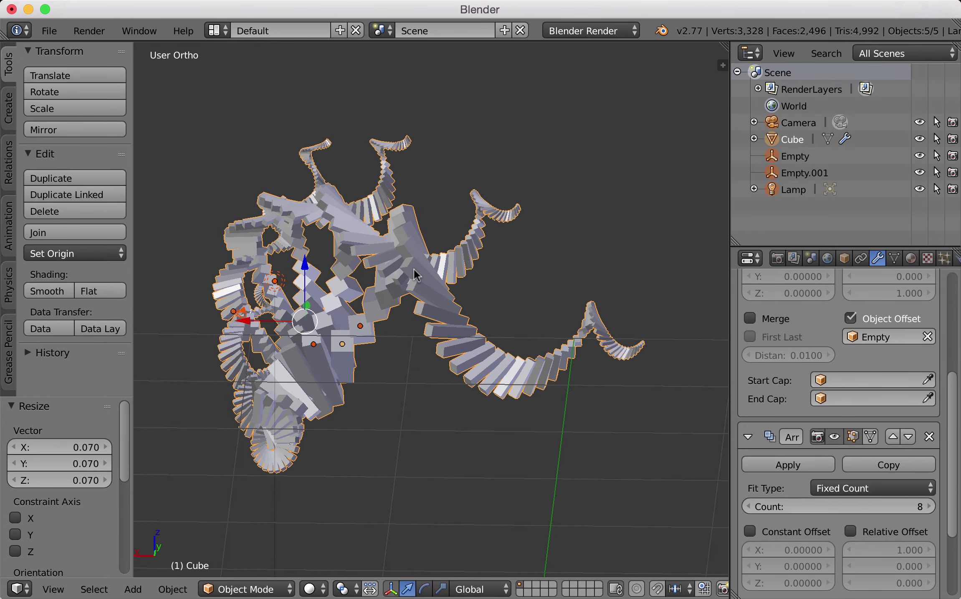